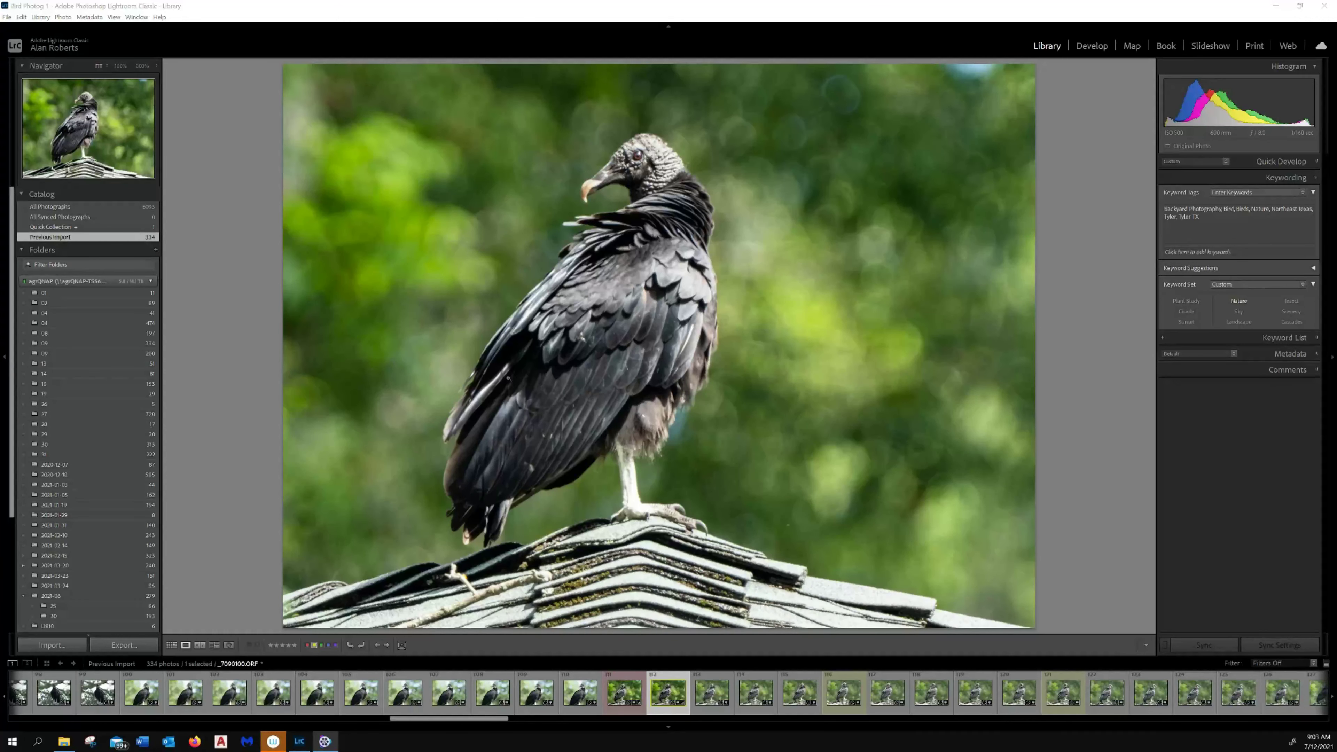
Step: Examine the sharpness of the vulture photo at 100% zoom, from its head down to the lower body feathers
left_click(655, 145)
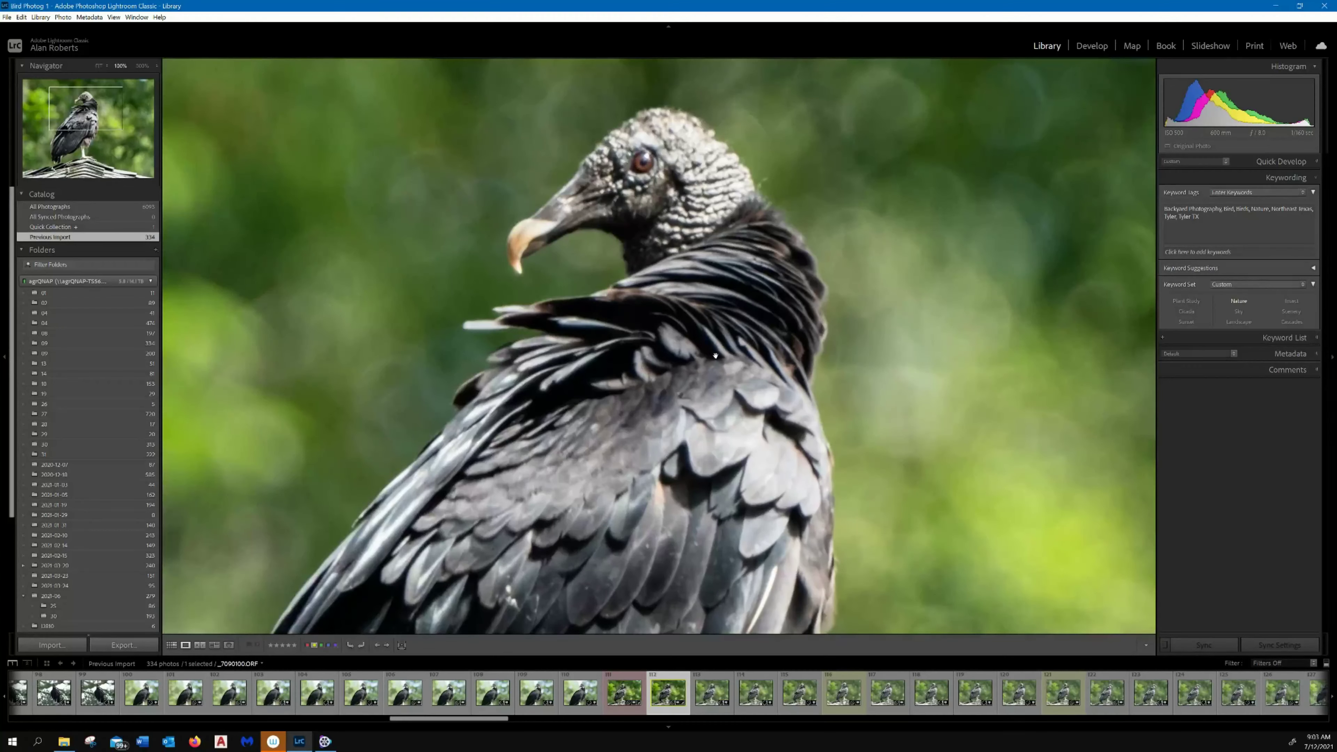
left_click(666, 165)
left_click(593, 399)
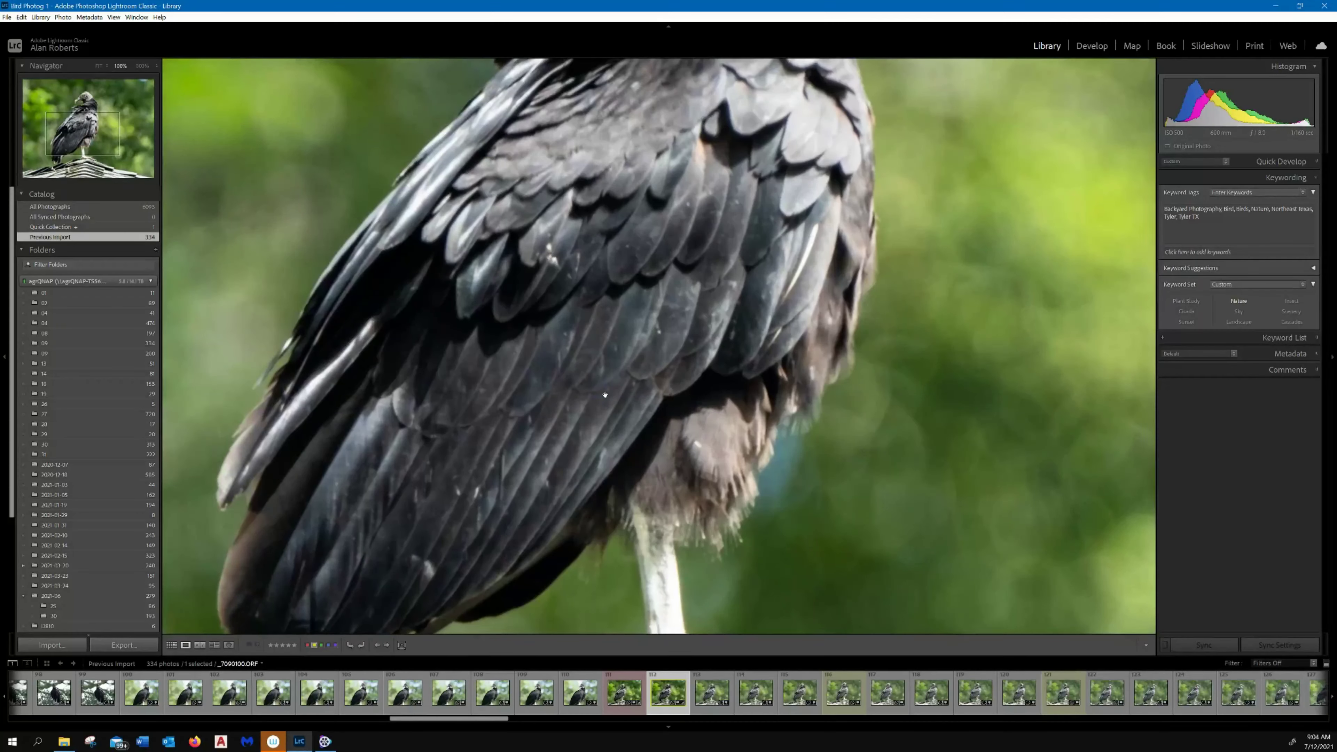
left_click(751, 308)
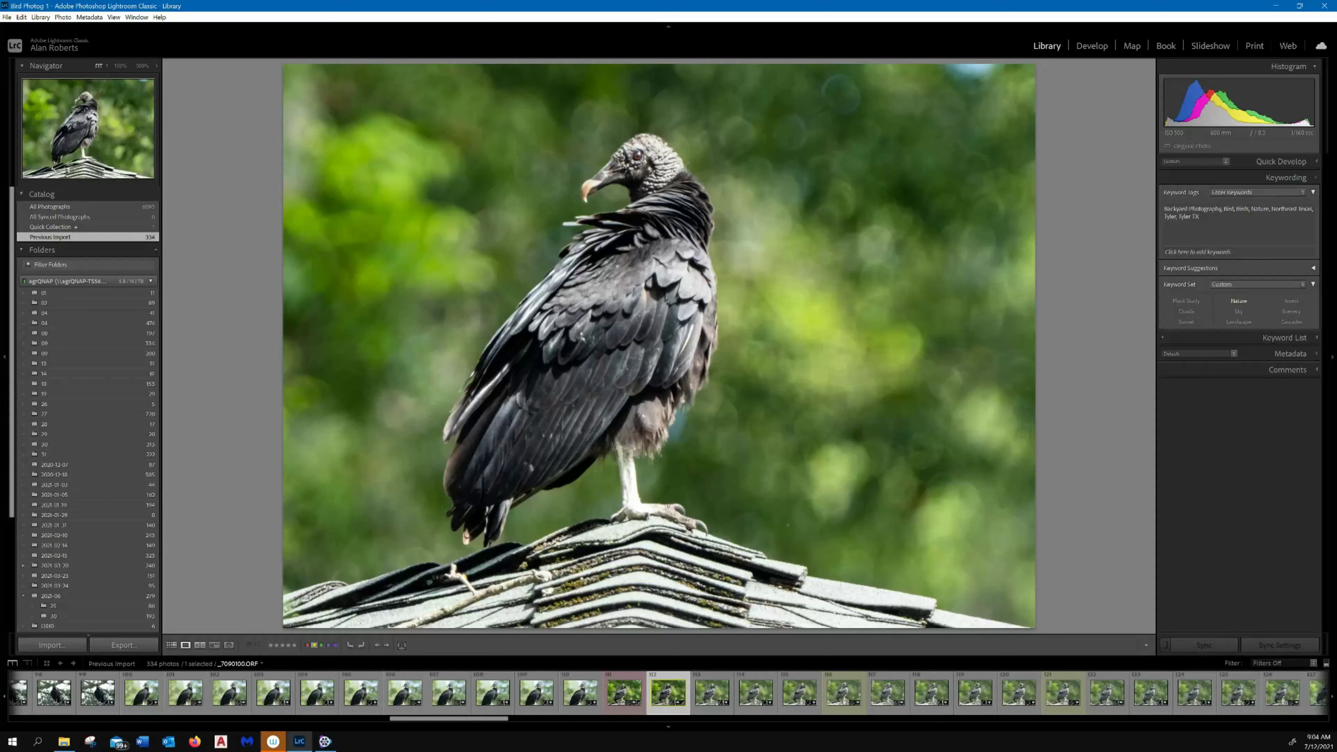
Step: Open the vulture photo from the filmstrip in Topaz Sharpen AI for external editing
right_click(669, 697)
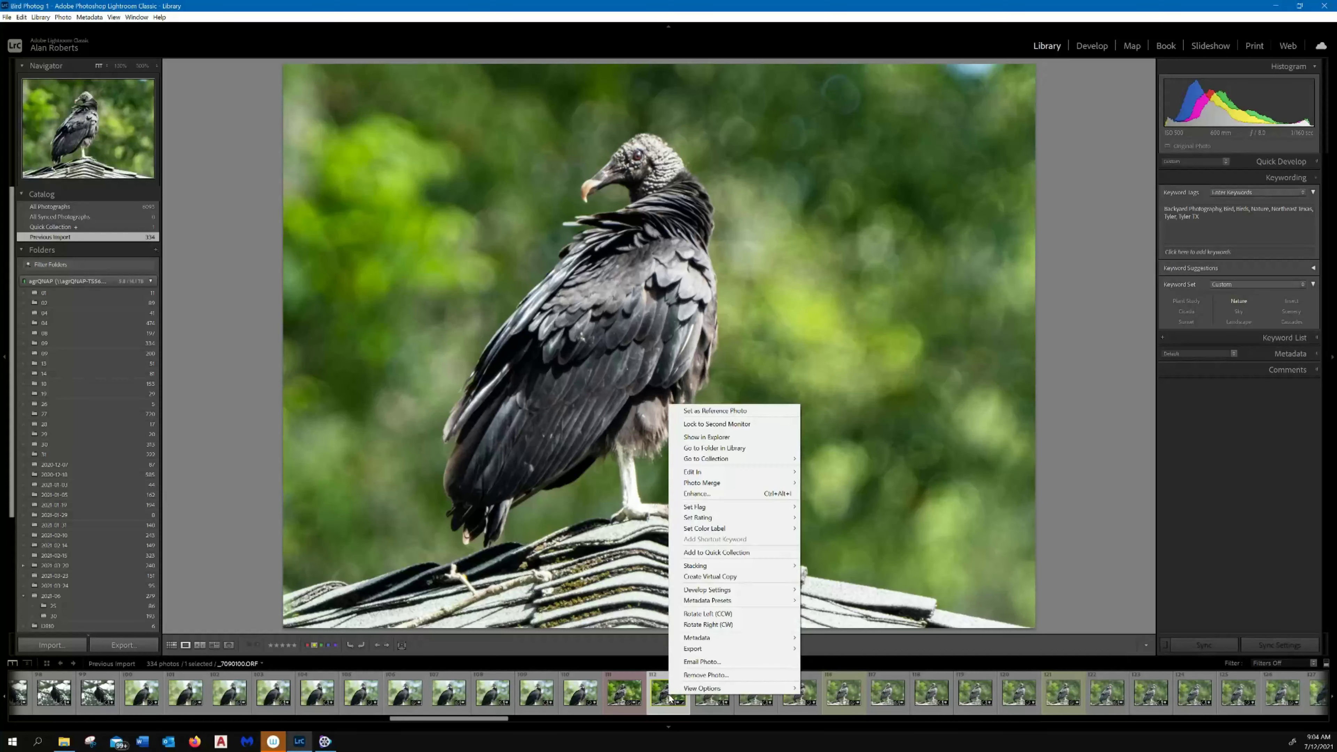
mouse_move(701, 474)
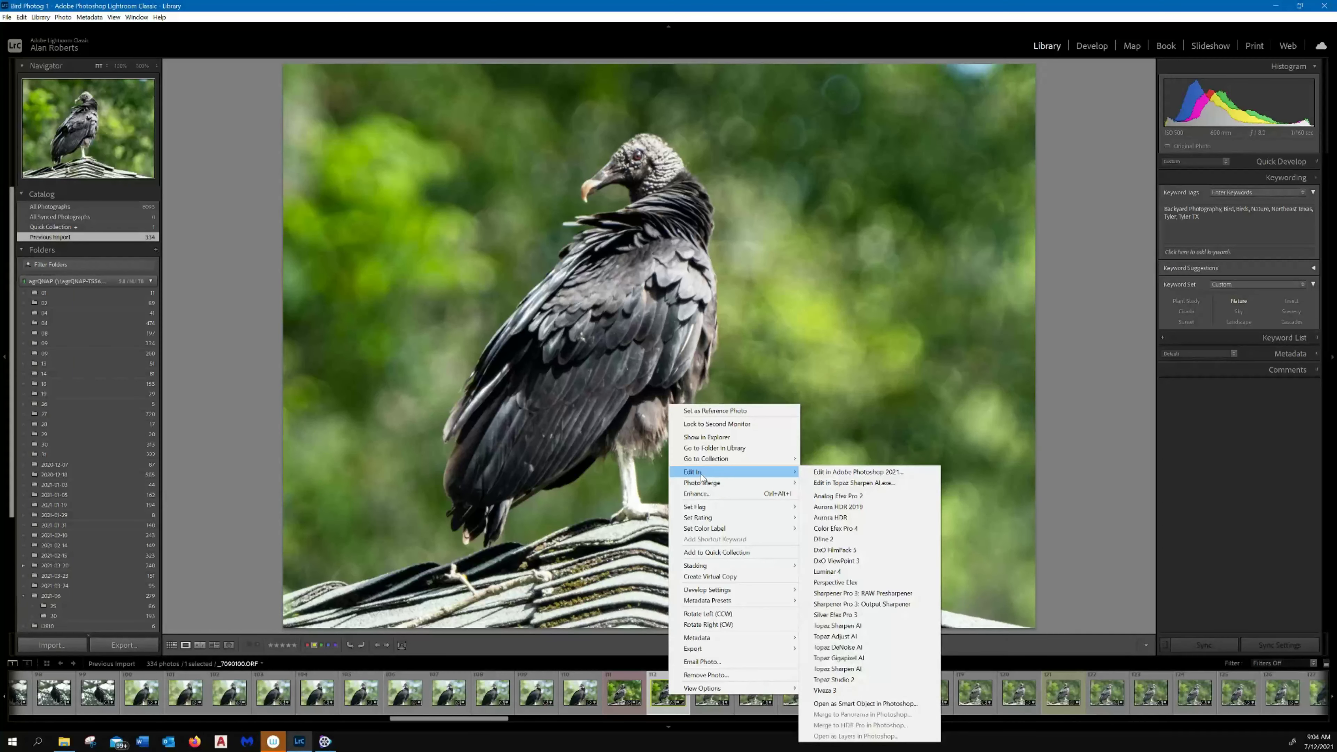
left_click(849, 626)
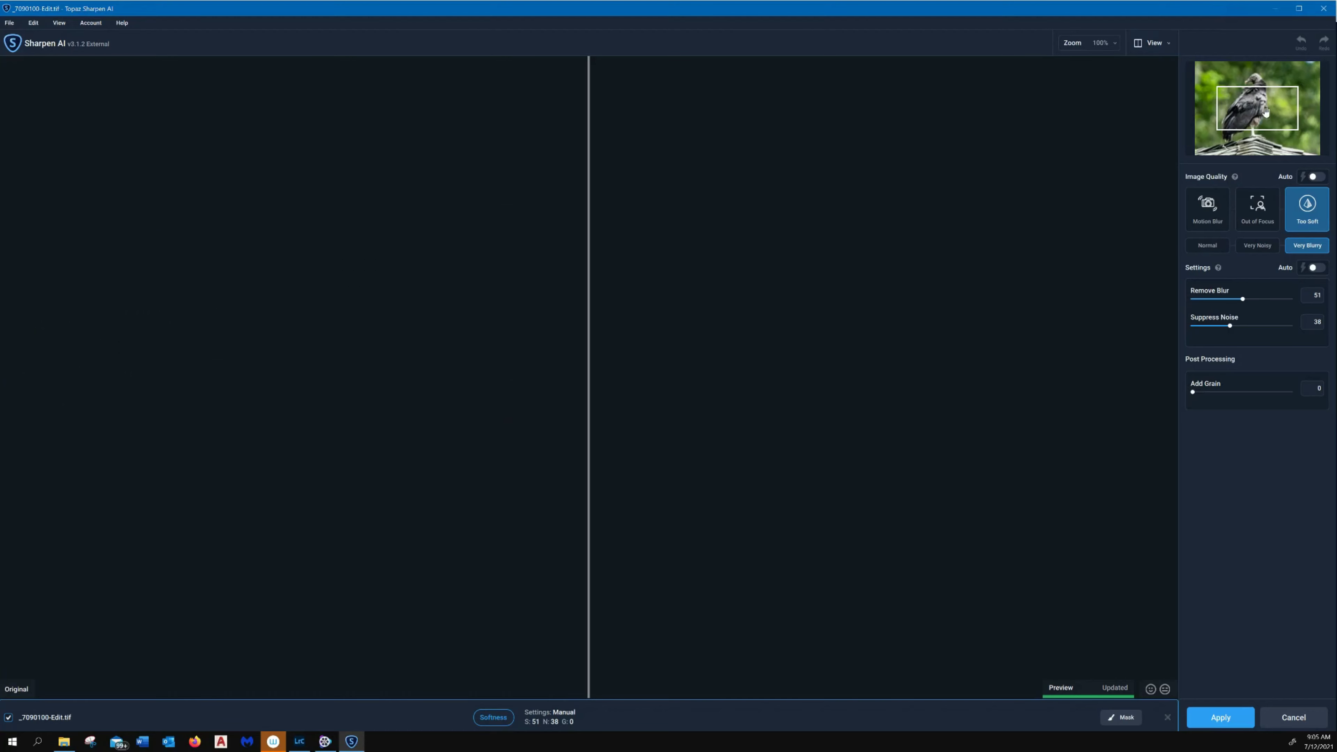
Step: Center the sharpening preview on the vulture's head and turn on automatic Image Quality selection
left_click(1245, 106)
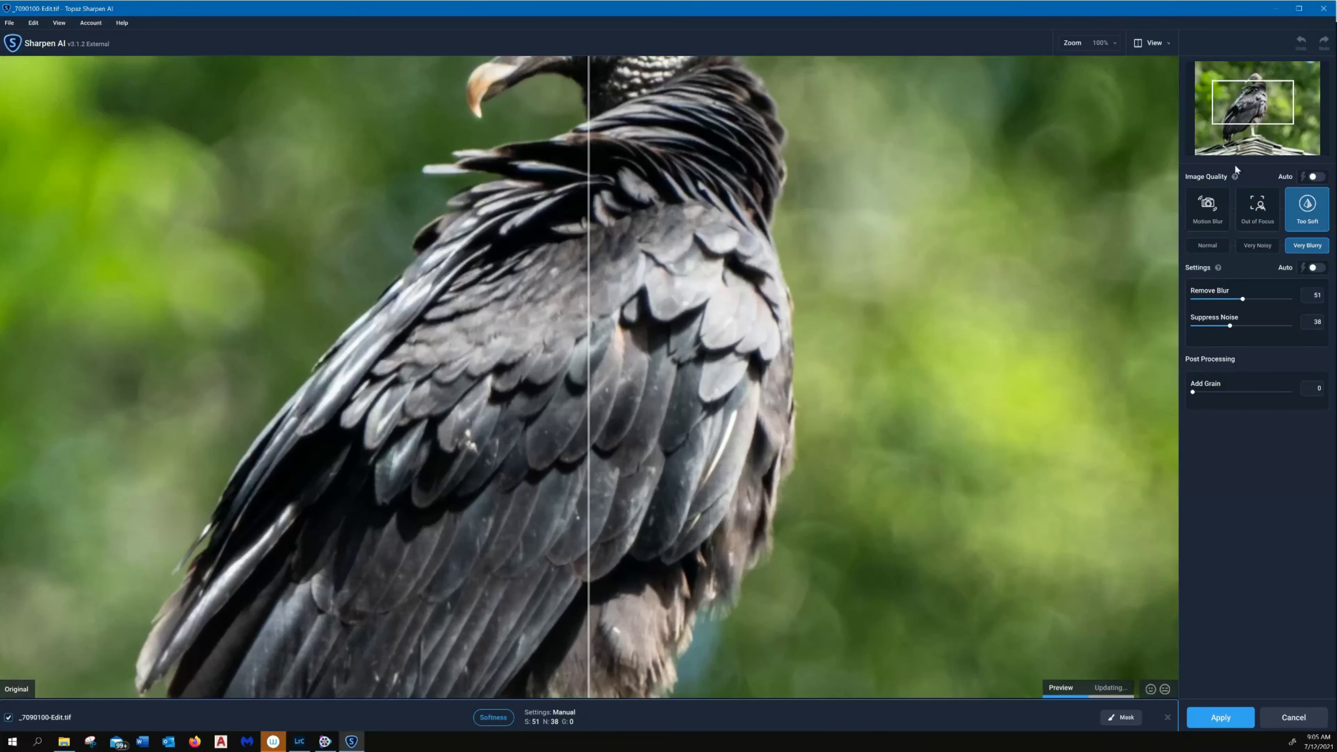
left_click_drag(1253, 102, 1255, 90)
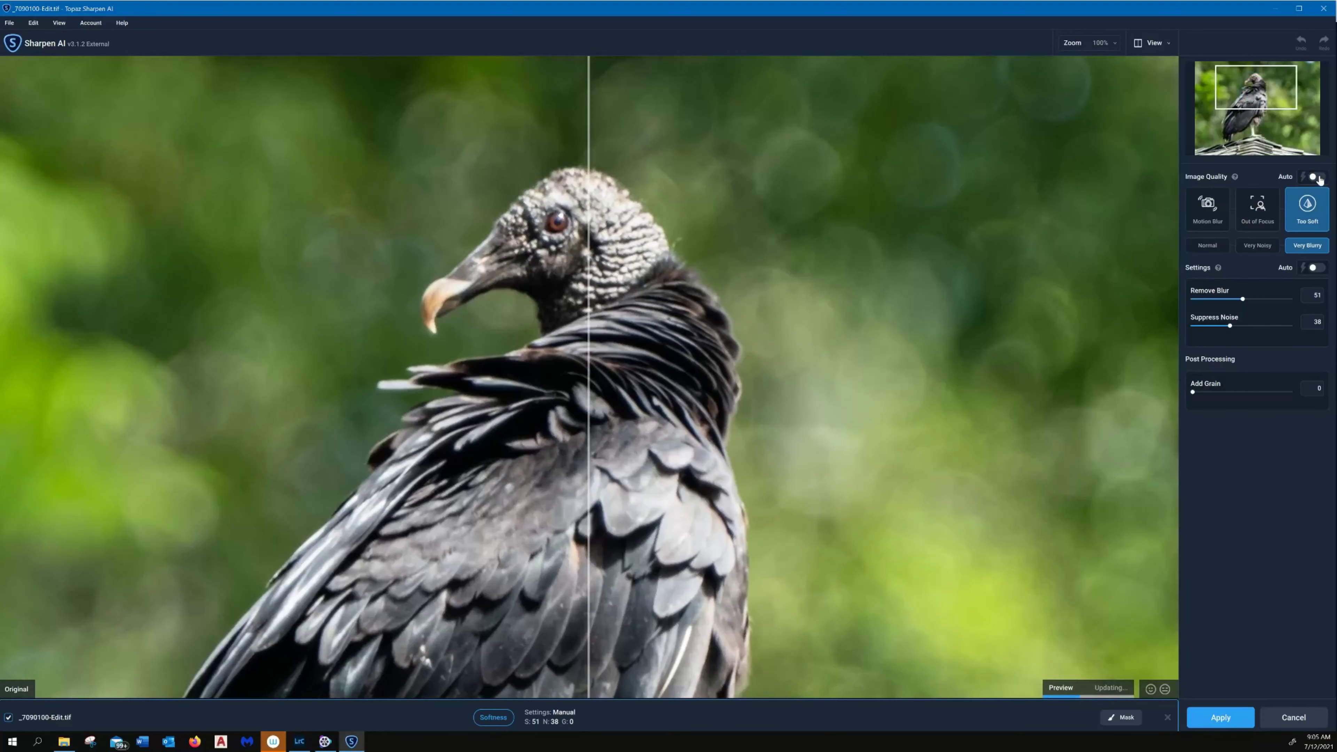
left_click(1318, 177)
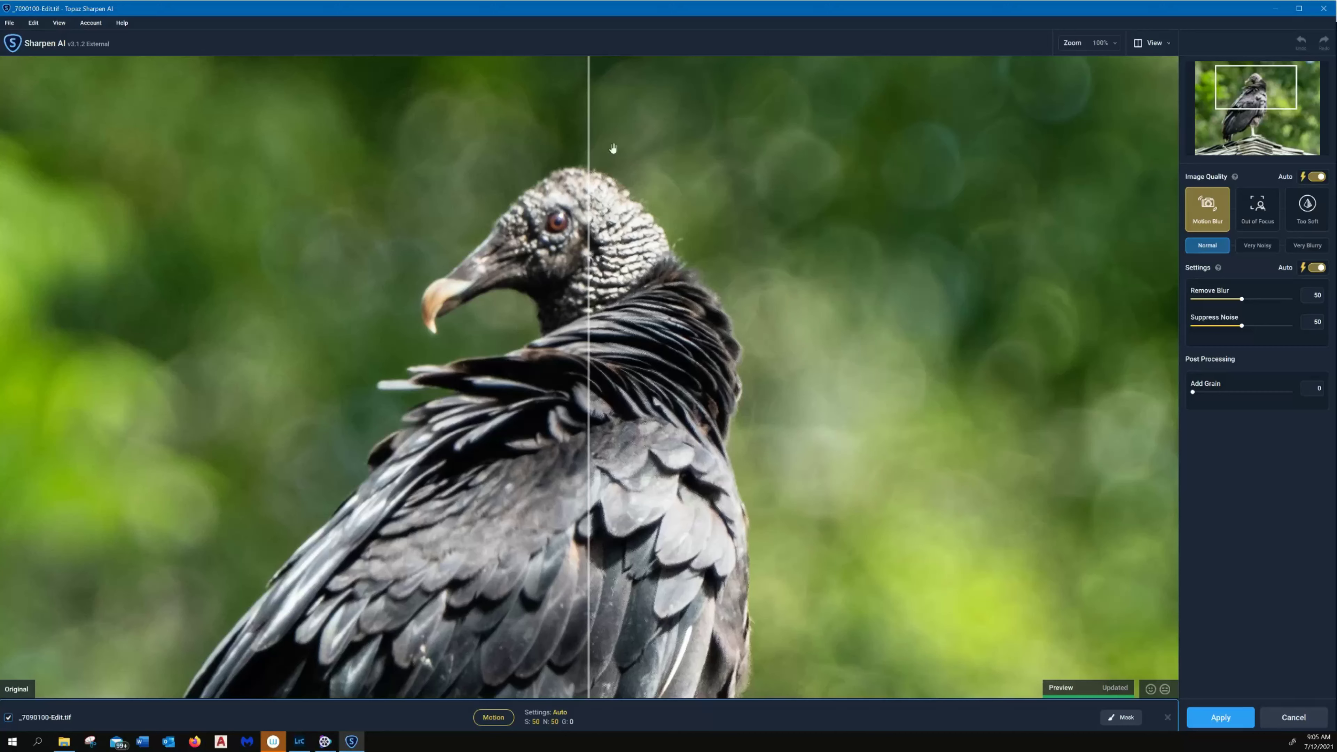
Step: Compare the original with the automatic Motion Blur preview by sweeping the split line across the vulture's head, neck and back feathers
left_click_drag(588, 133, 709, 280)
left_click_drag(700, 288, 651, 352)
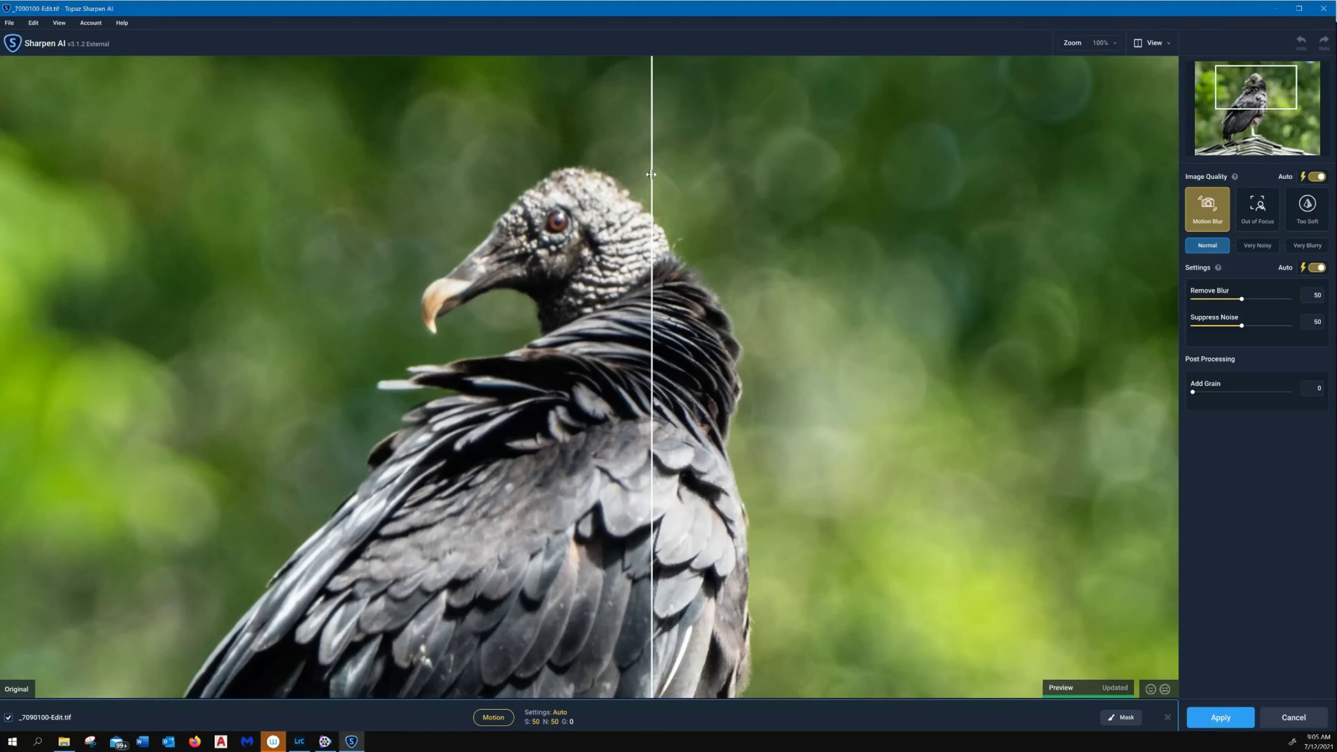
left_click_drag(651, 174, 597, 203)
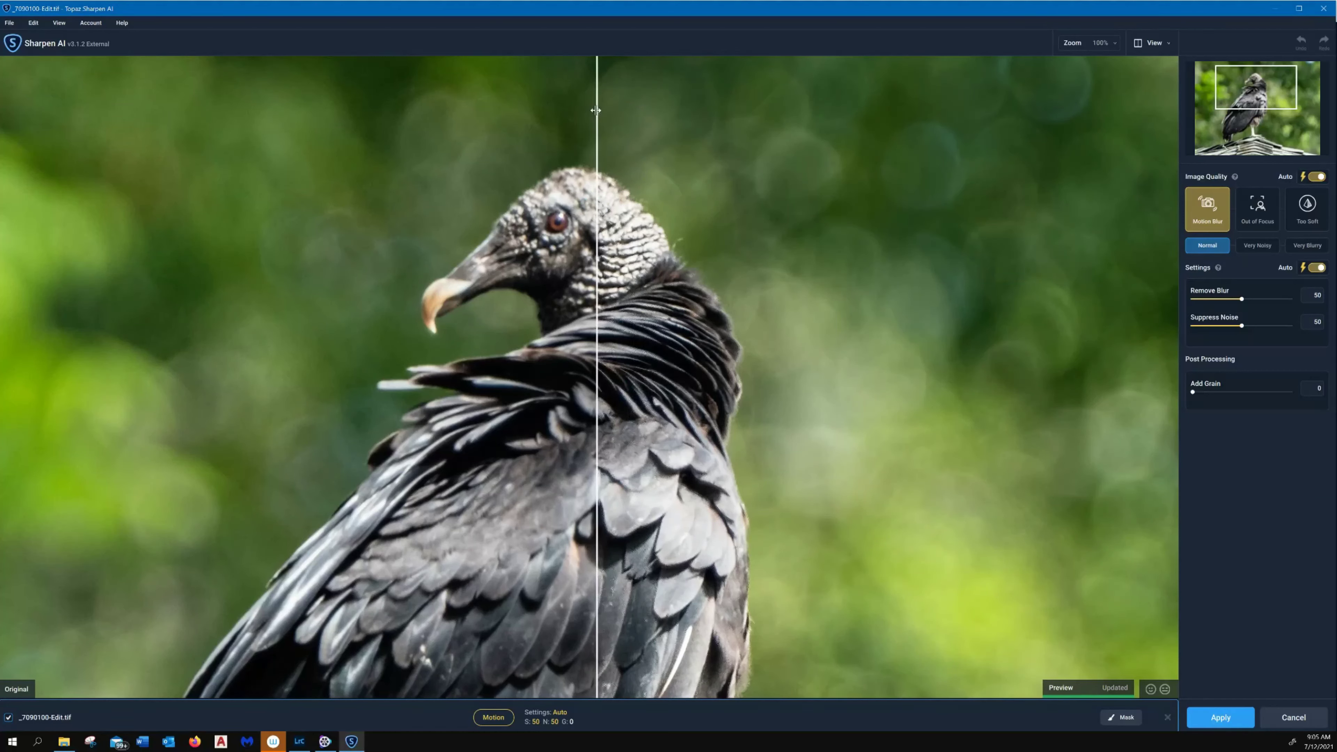
left_click_drag(597, 109, 348, 332)
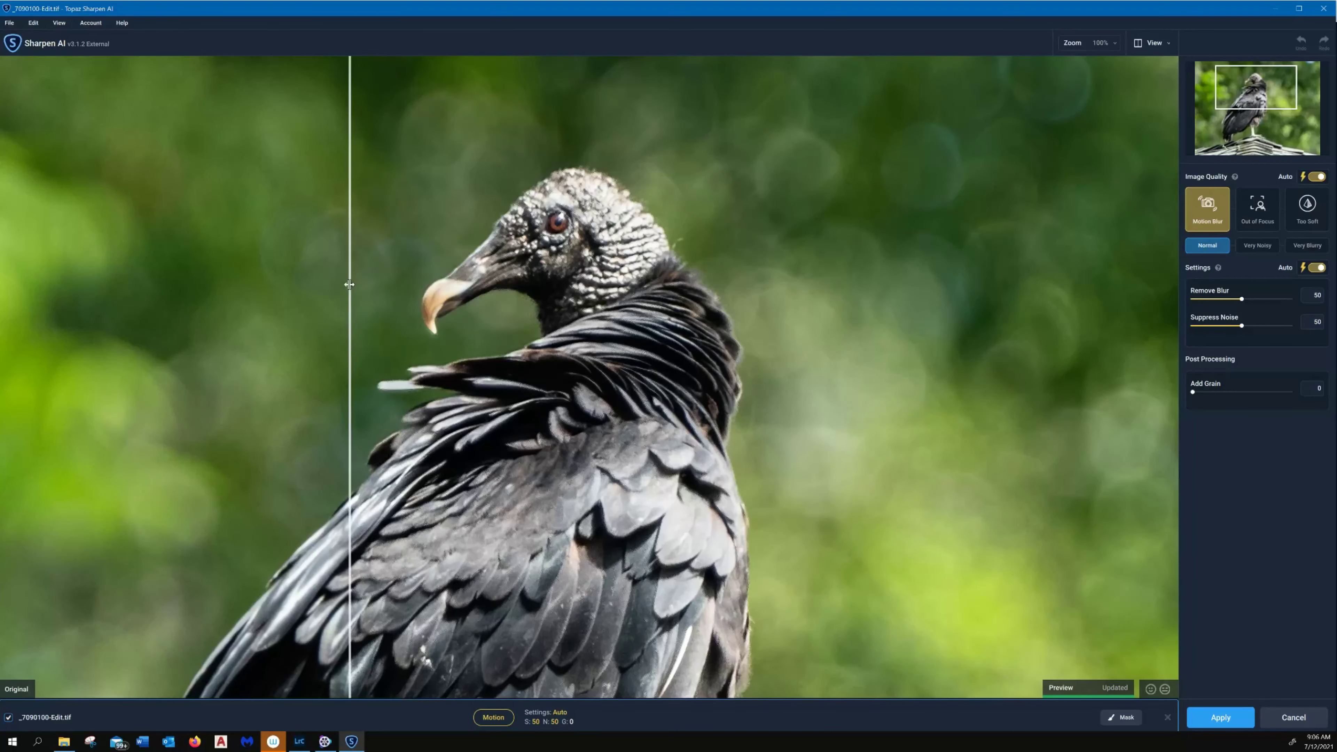
left_click_drag(350, 283, 282, 485)
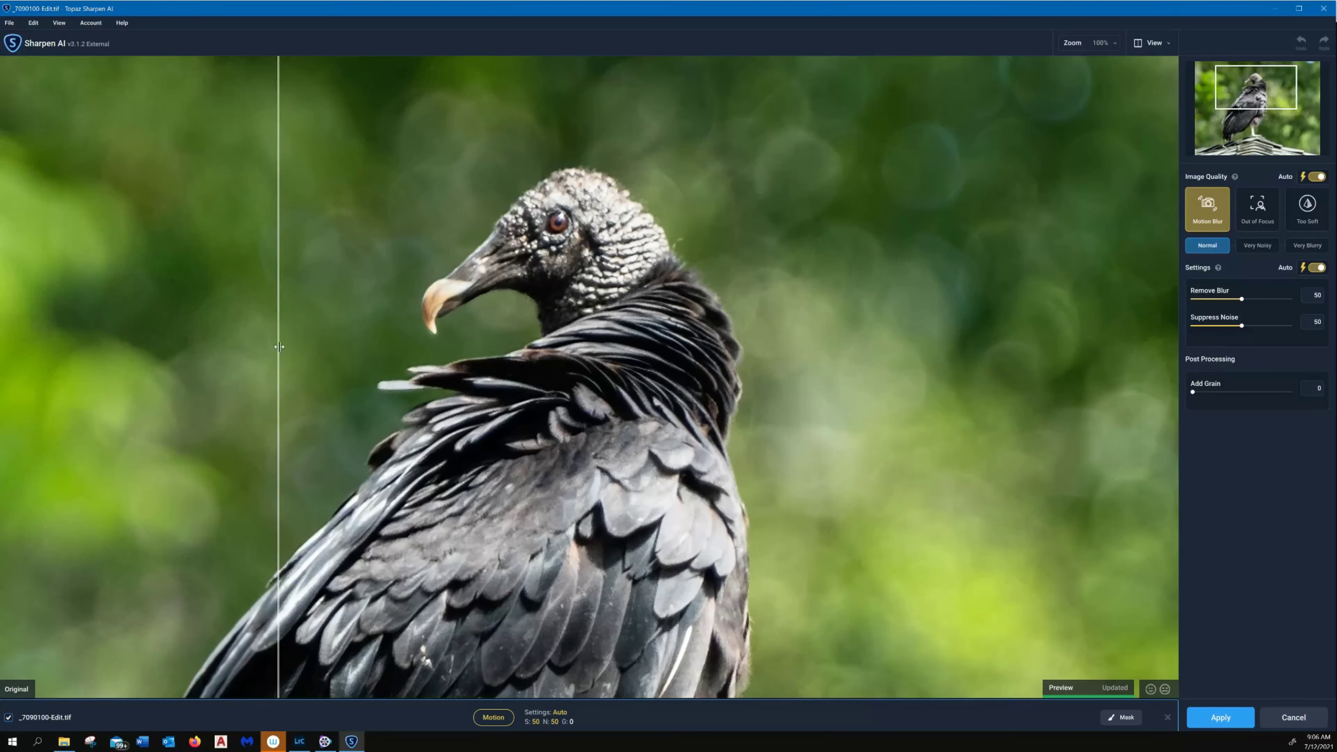
left_click_drag(278, 339, 425, 529)
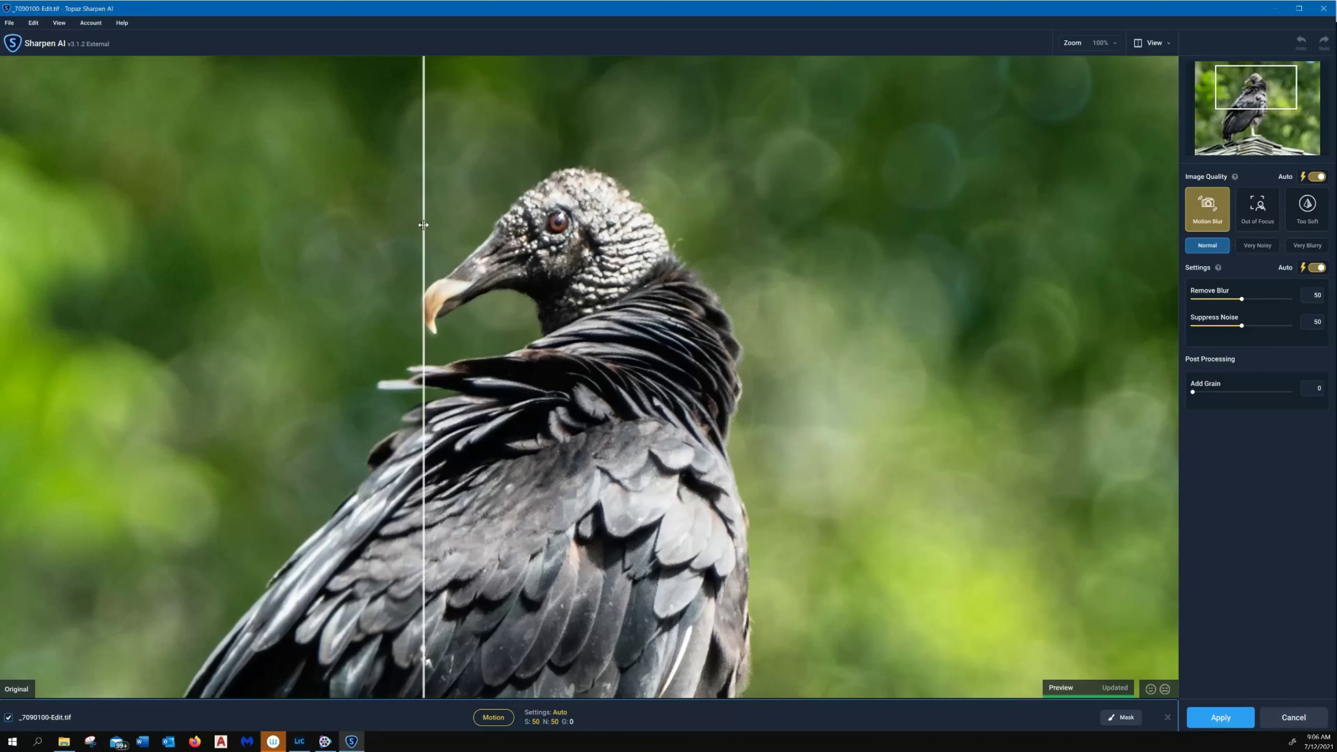
left_click_drag(423, 225, 922, 503)
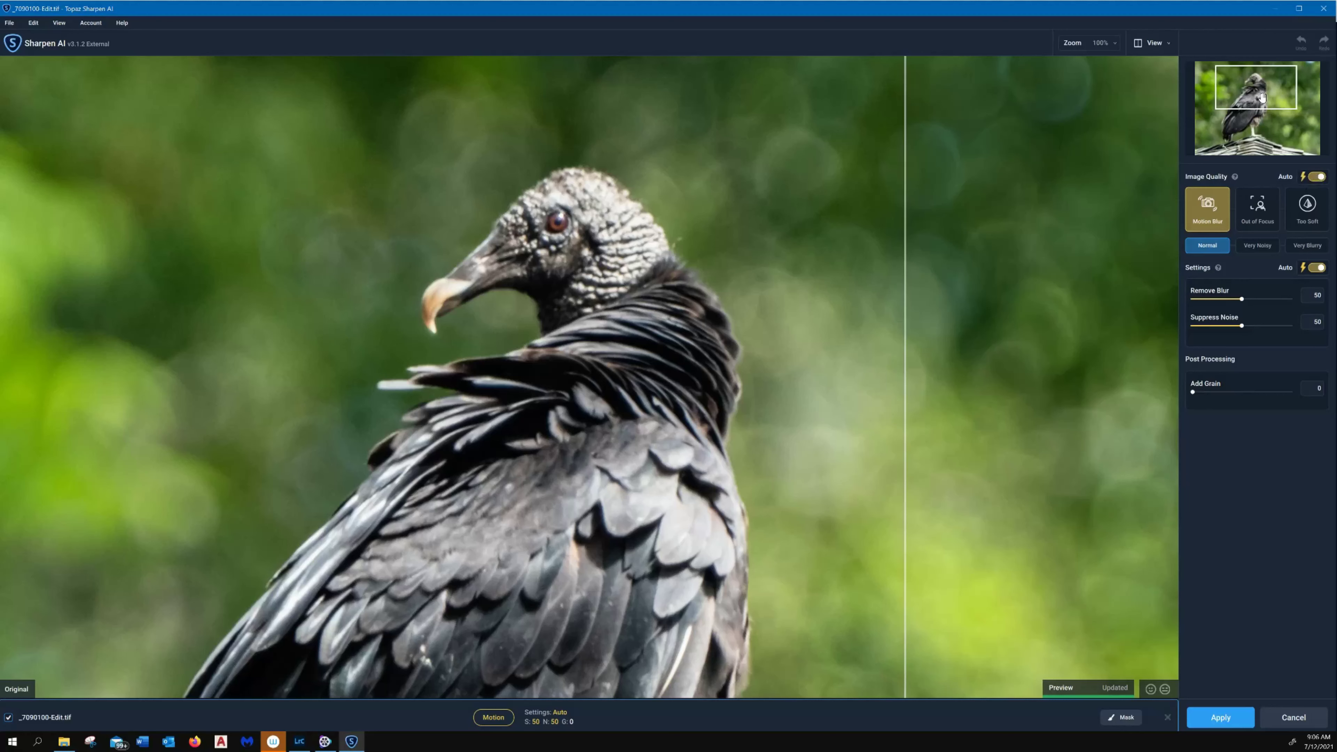
Step: Switch the sharpening model to Out of Focus and compare its preview with the original across the vulture
left_click(1260, 212)
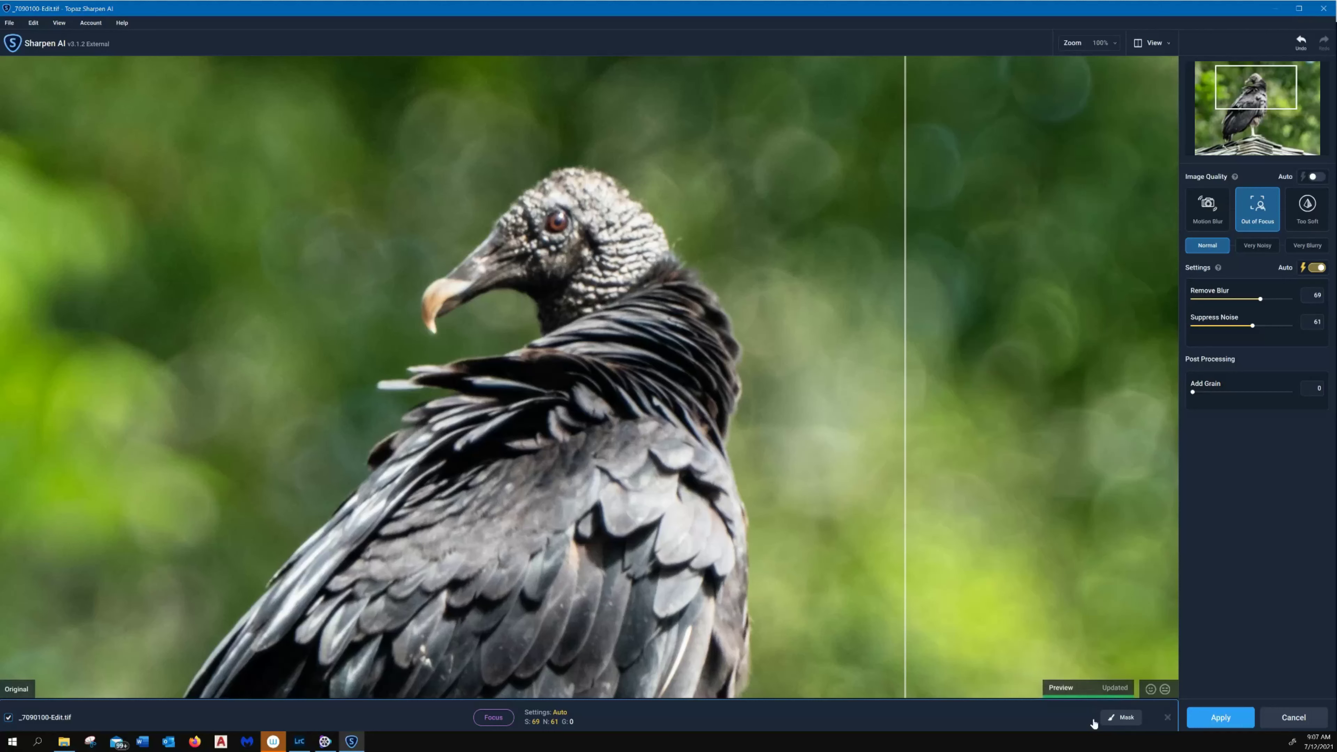
left_click_drag(905, 286, 657, 448)
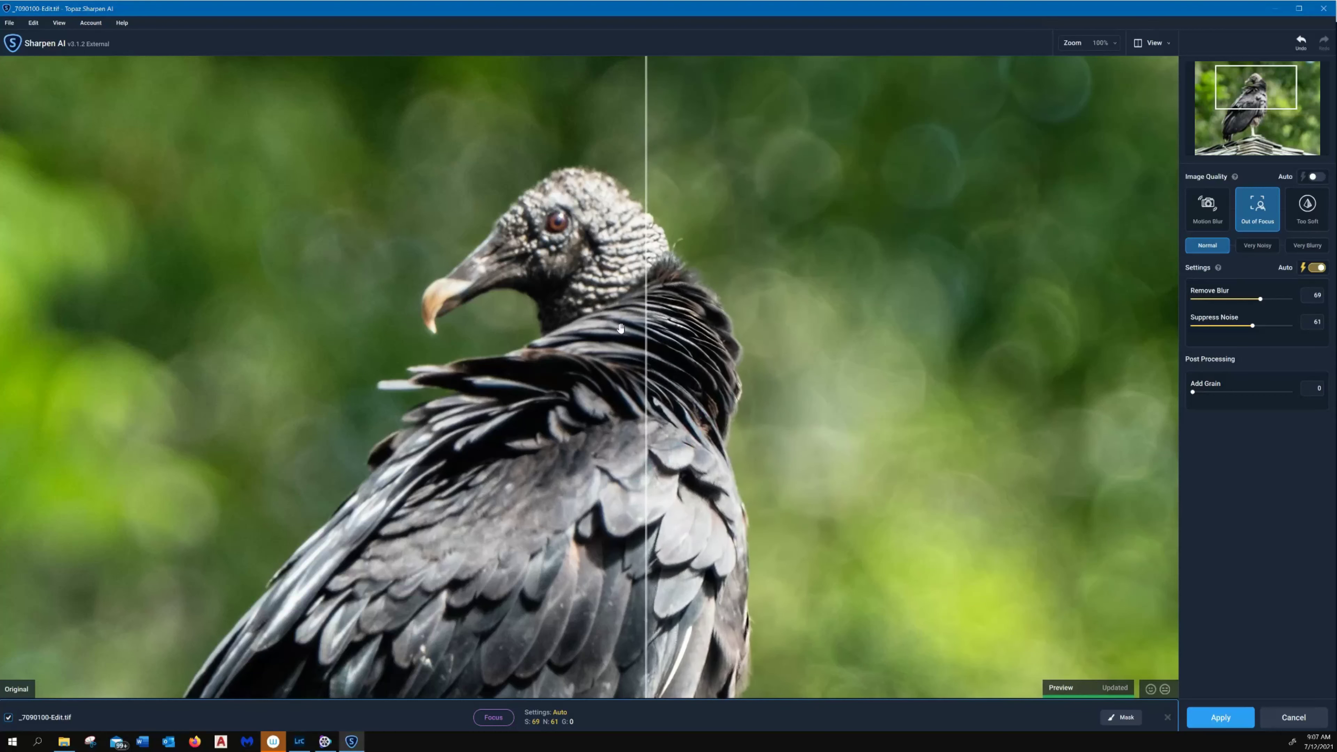
left_click_drag(647, 338, 373, 606)
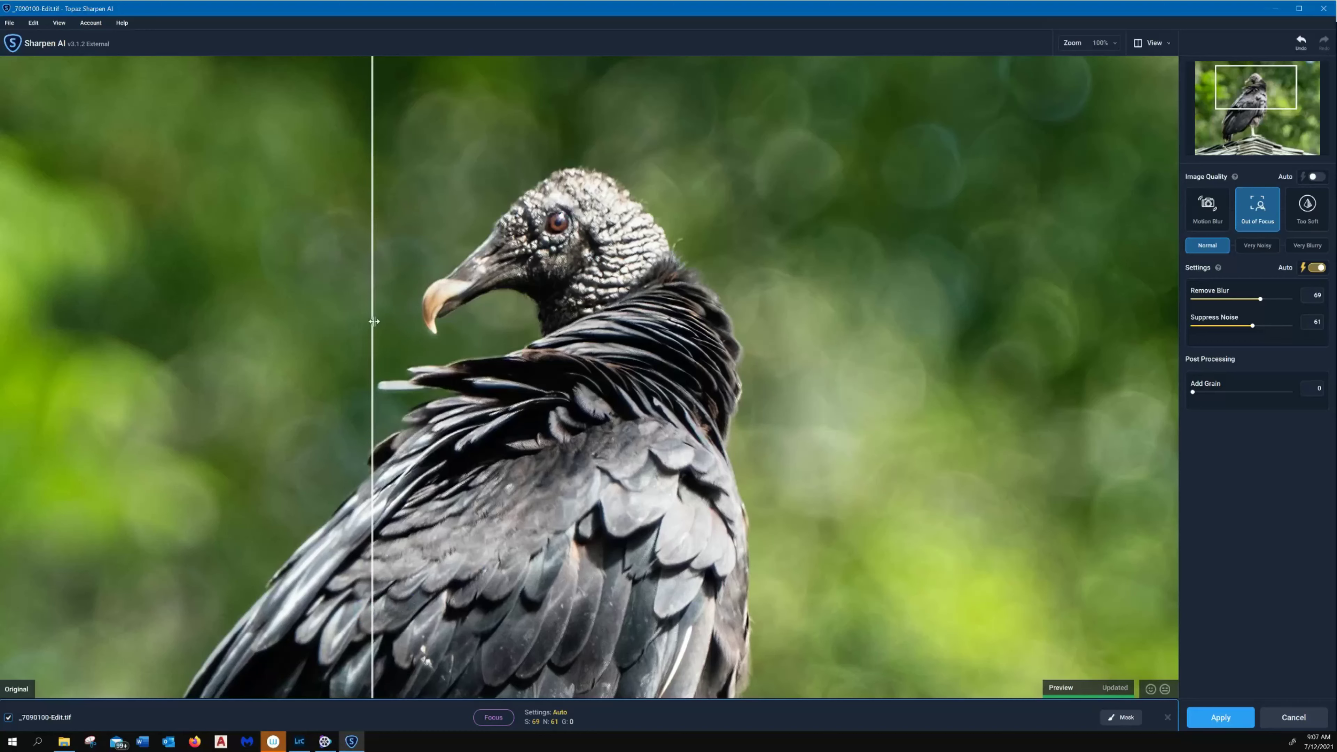
left_click_drag(370, 308, 863, 392)
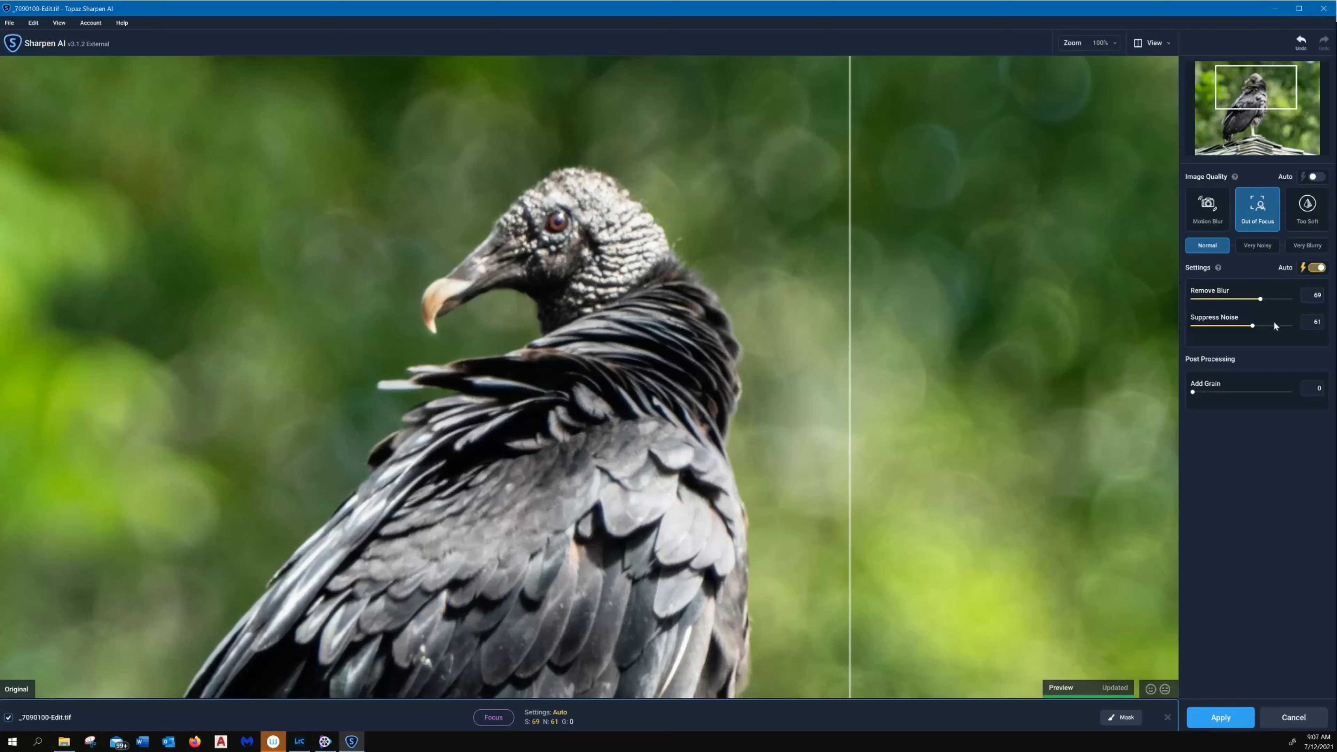
Step: Try the Too Soft model and compare its split preview with that of Out of Focus on the head and feathers
left_click(1304, 217)
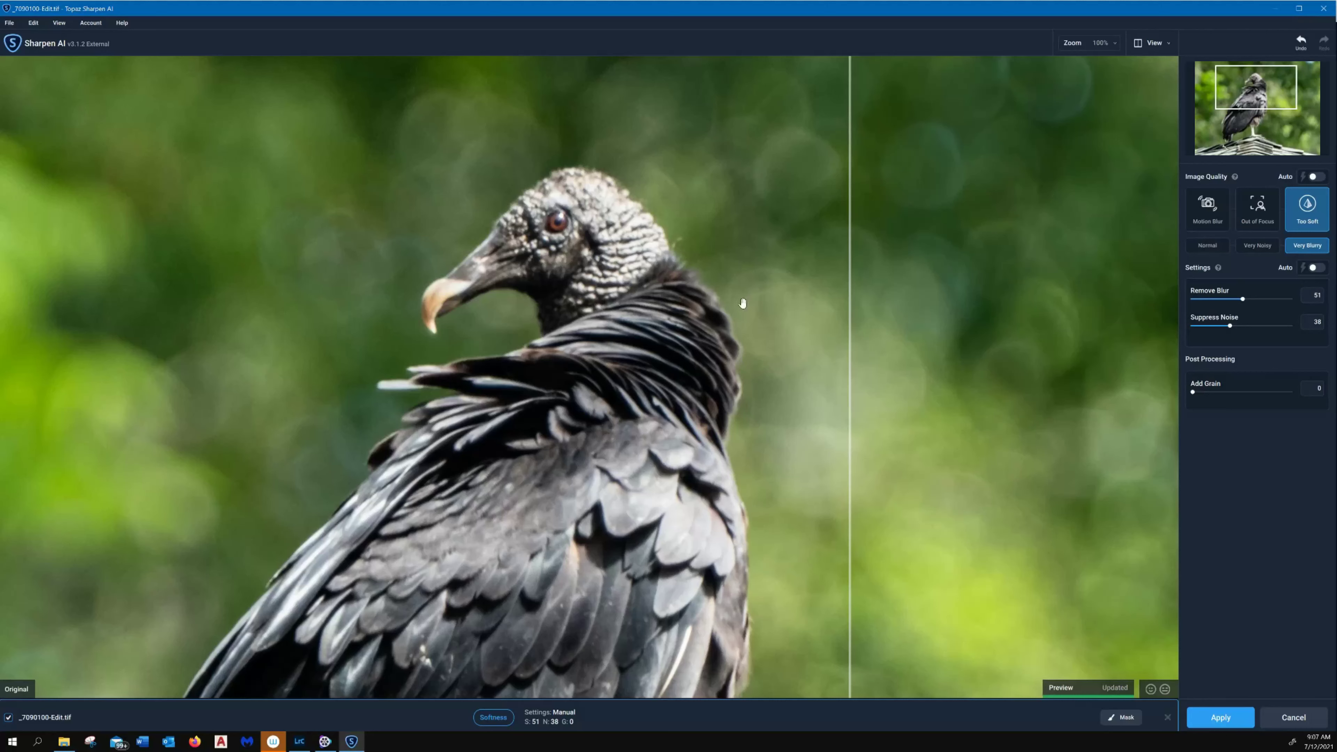
left_click_drag(850, 247, 358, 431)
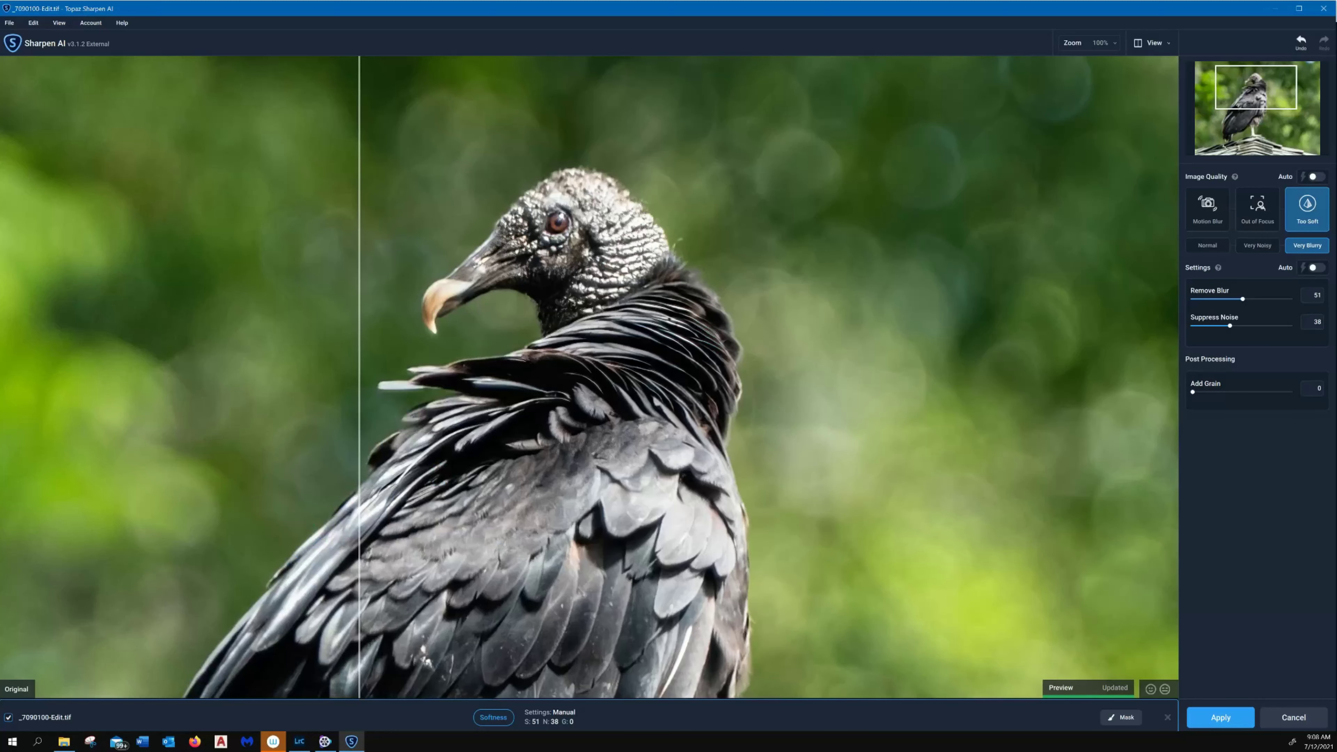
left_click(1255, 216)
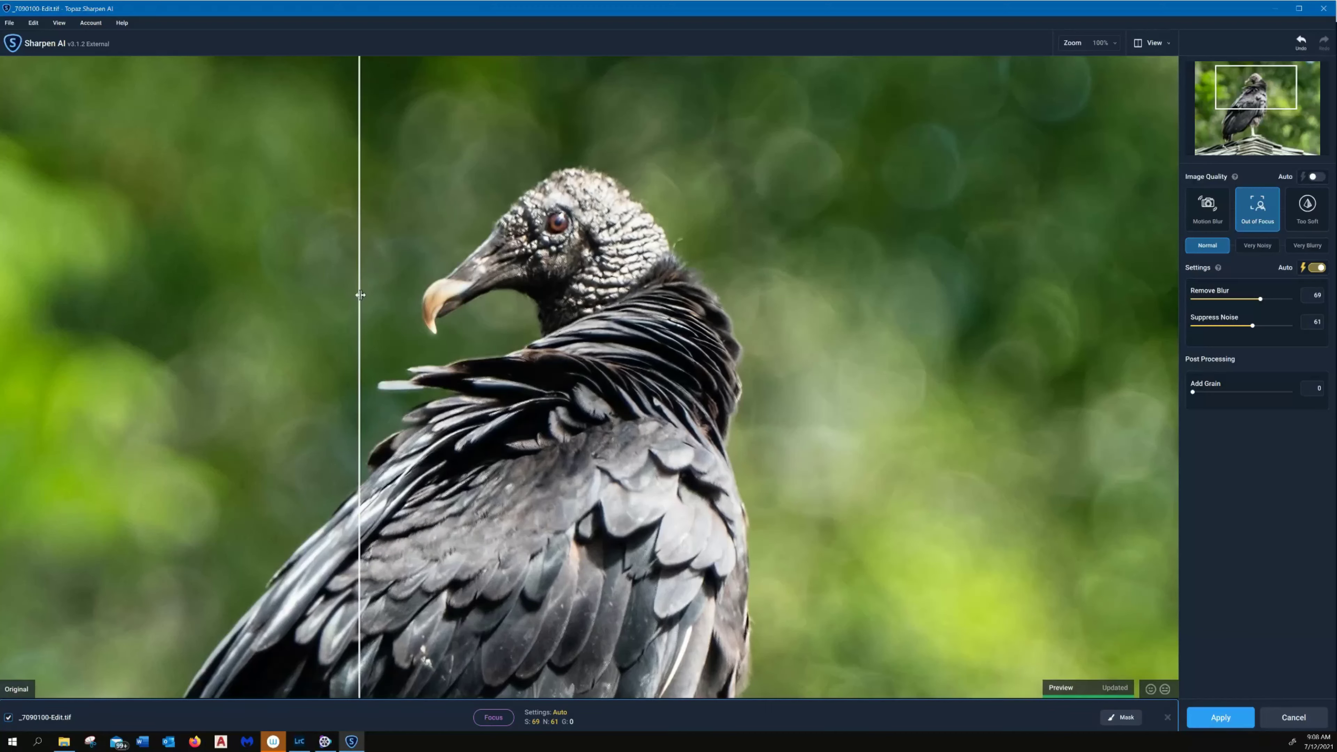
left_click_drag(360, 295, 377, 562)
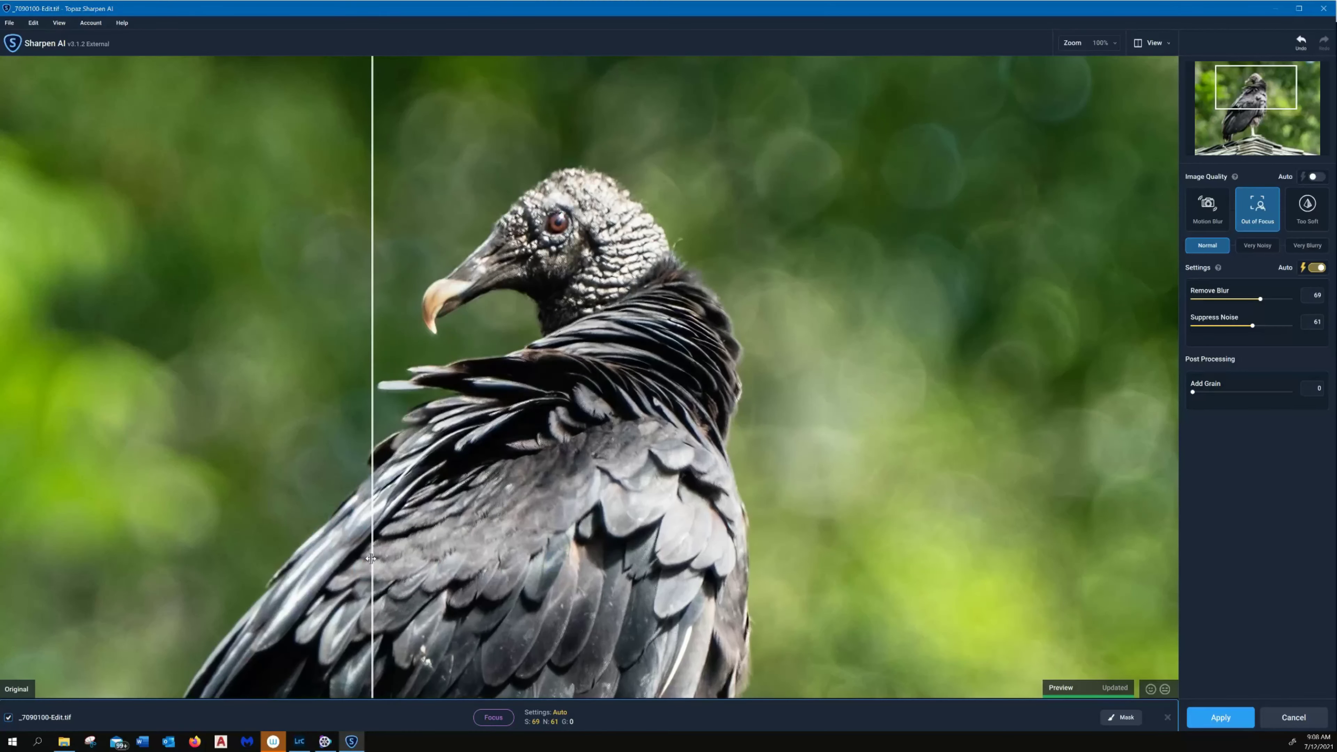
Step: Try the Motion Blur model and compare its split preview with that of Out of Focus
left_click(1205, 215)
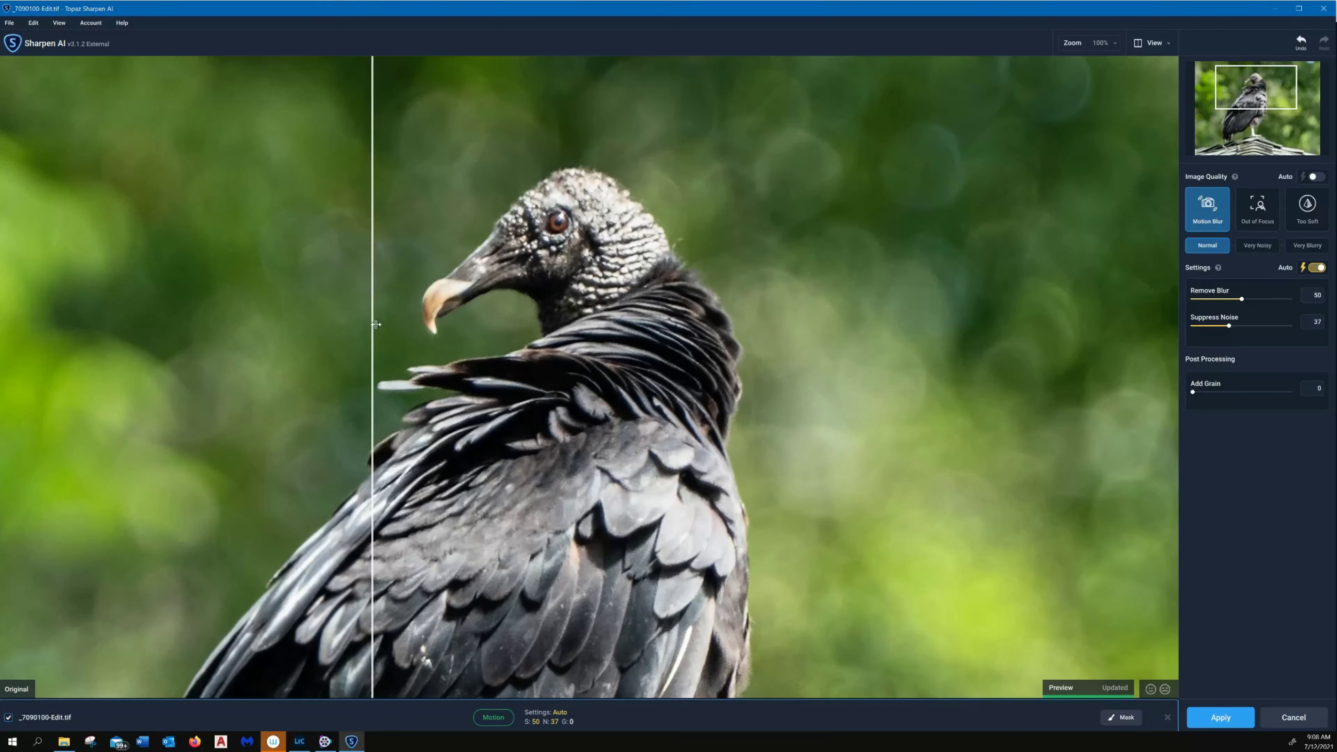
left_click_drag(371, 328, 340, 537)
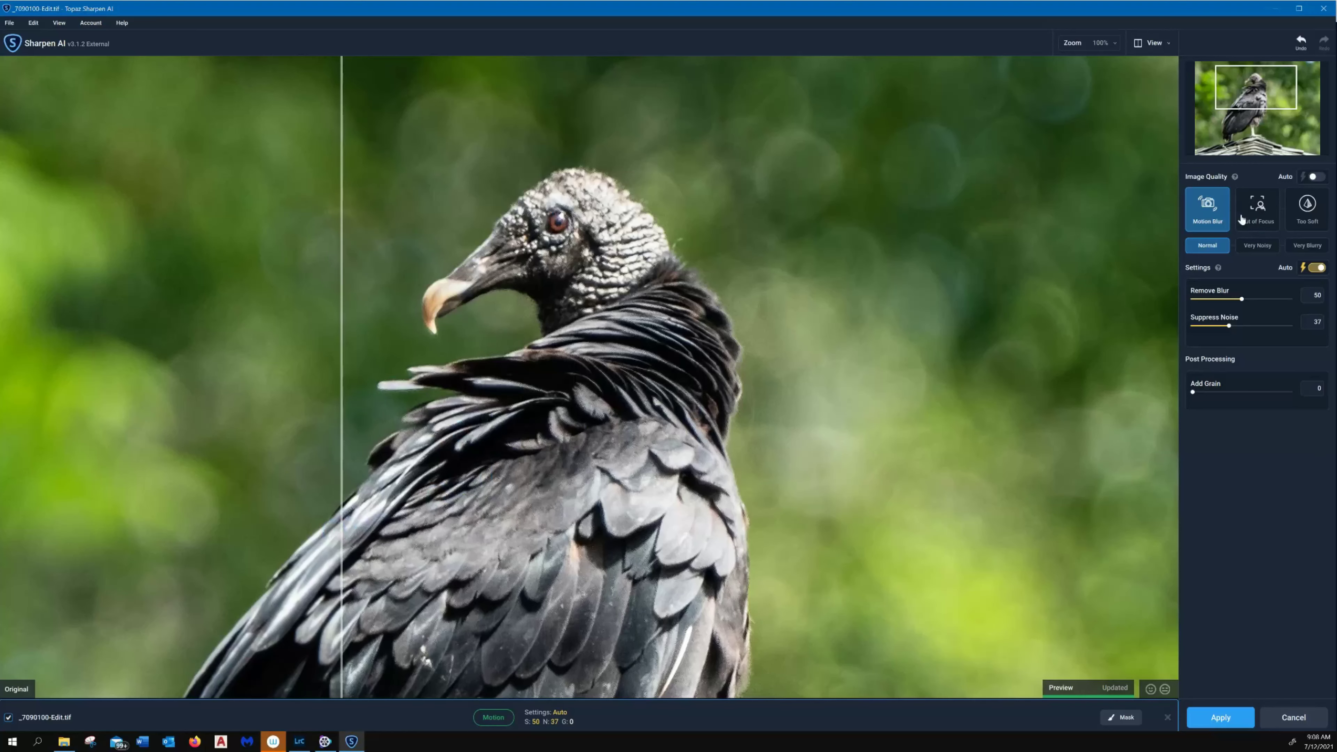
left_click(1257, 217)
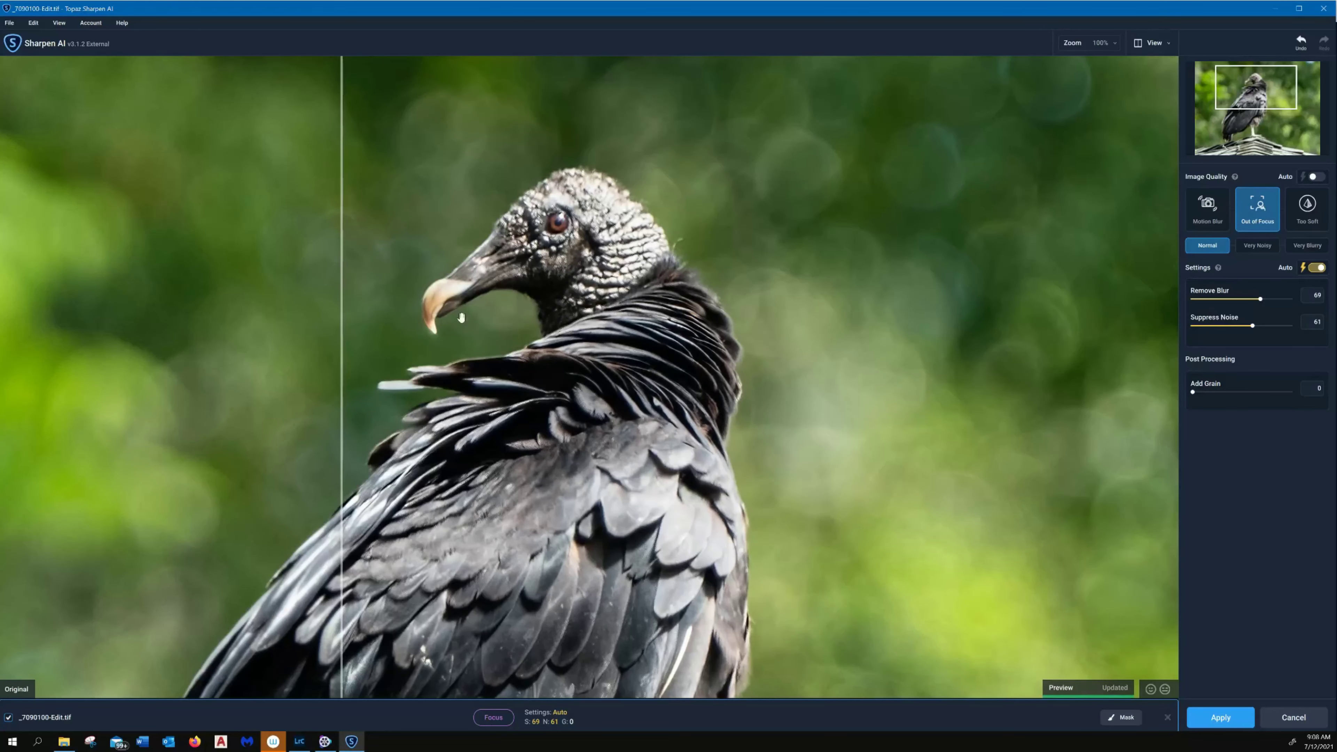
left_click_drag(341, 325, 520, 430)
left_click_drag(380, 468, 346, 508)
Step: Alternate between the automatic choice, Too Soft and Out of Focus models to compare them, leaving Out of Focus selected
left_click(1315, 176)
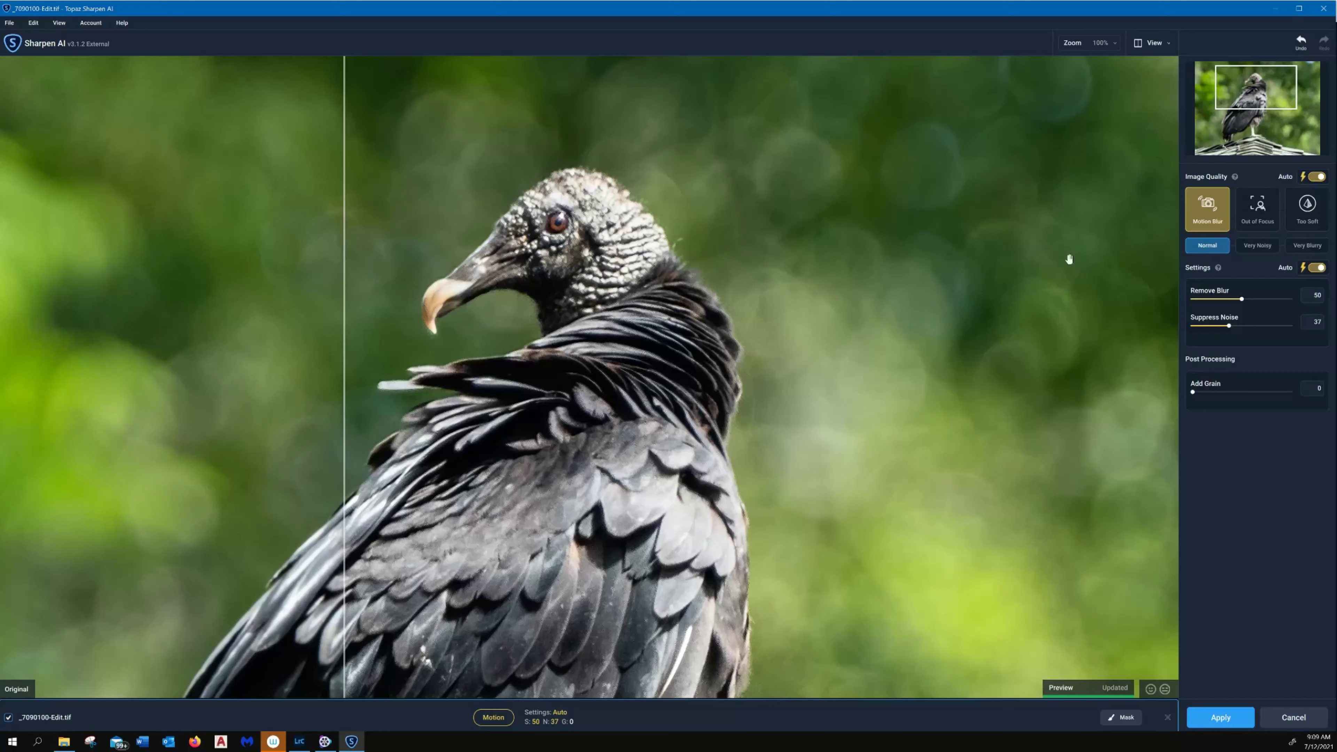
left_click(1261, 212)
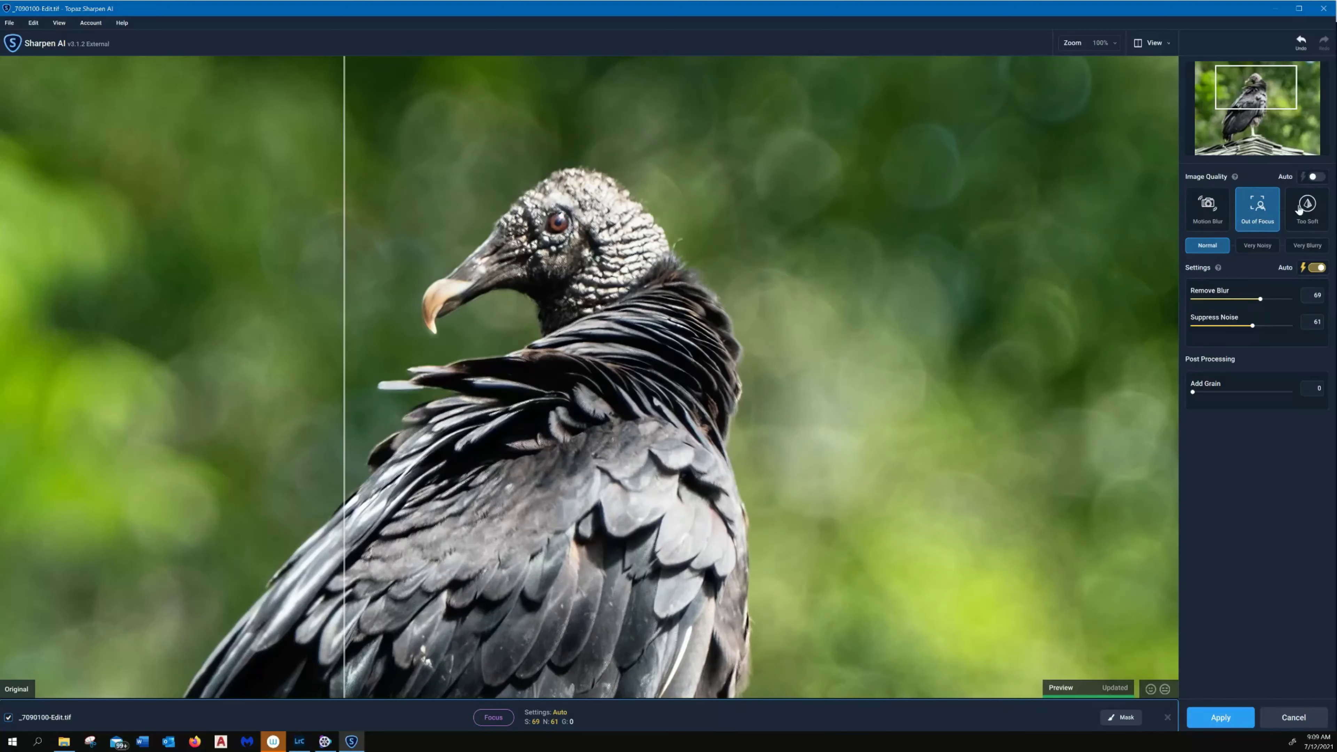
left_click(1305, 214)
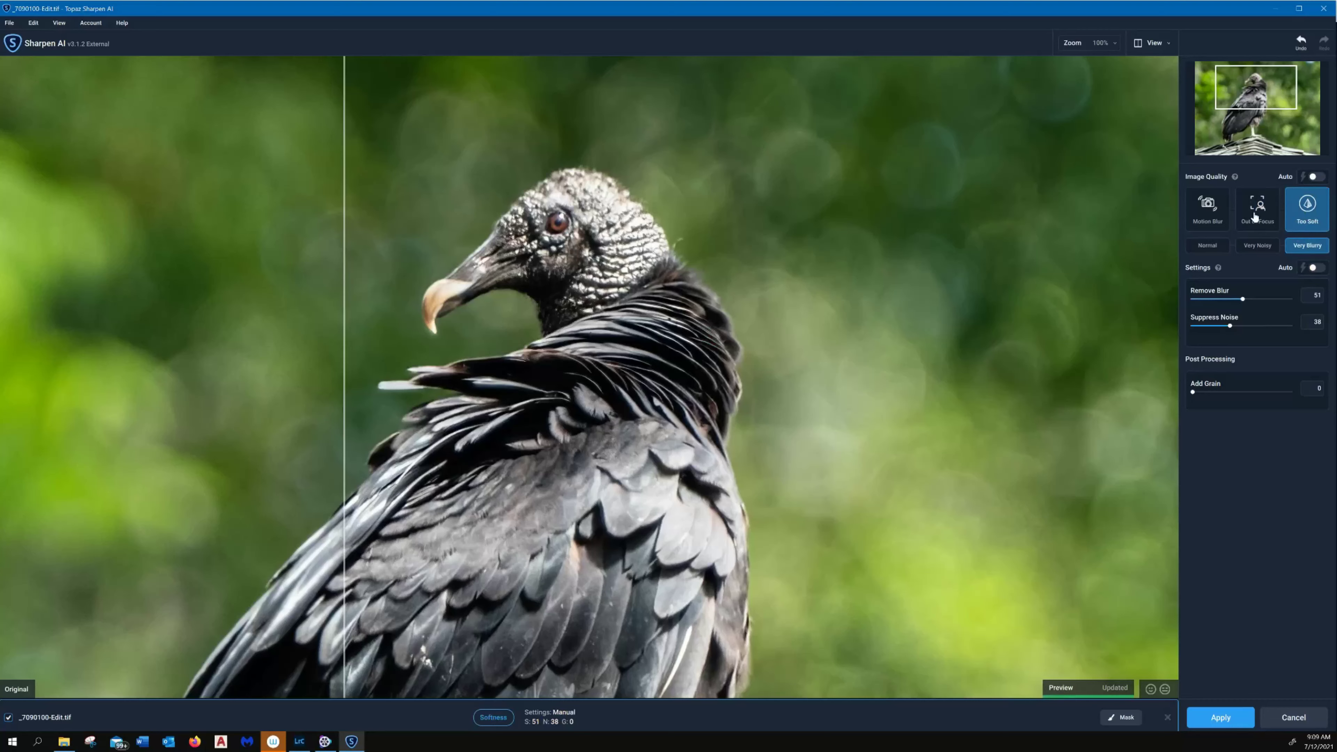
left_click(1255, 217)
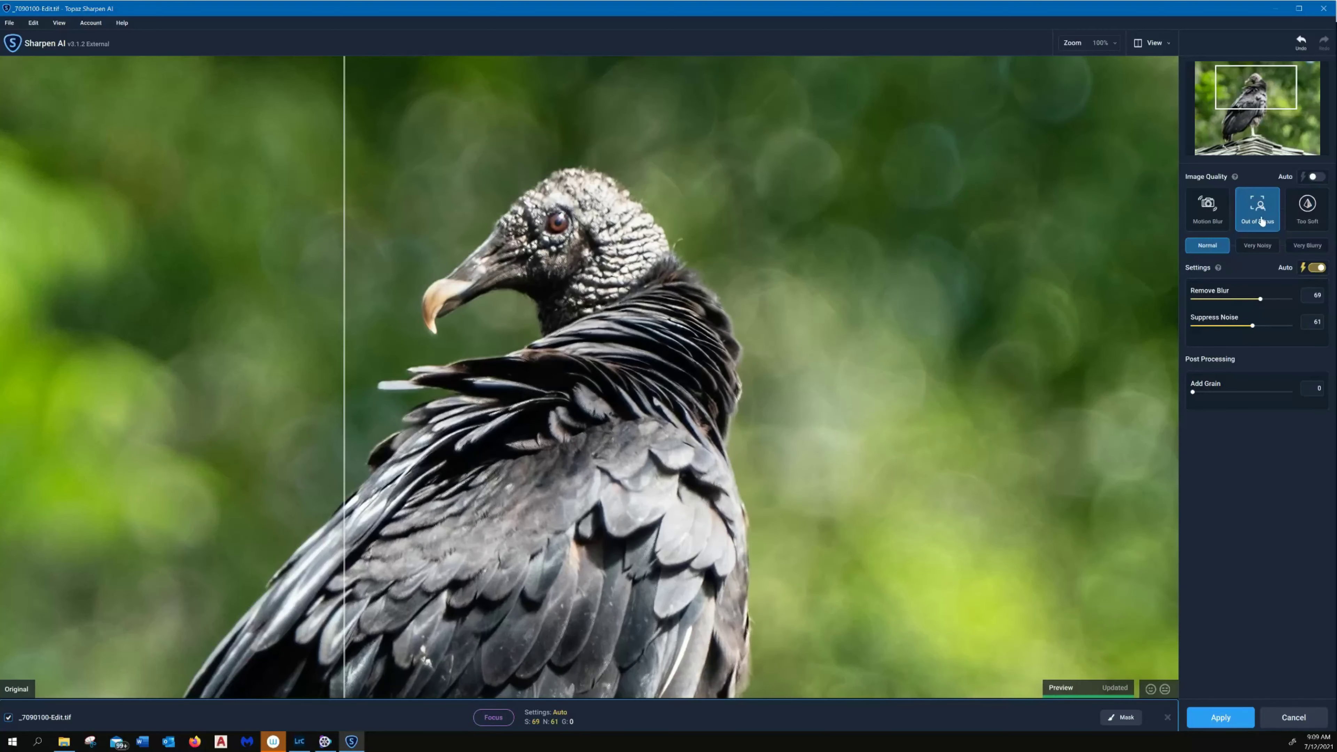
left_click(1324, 208)
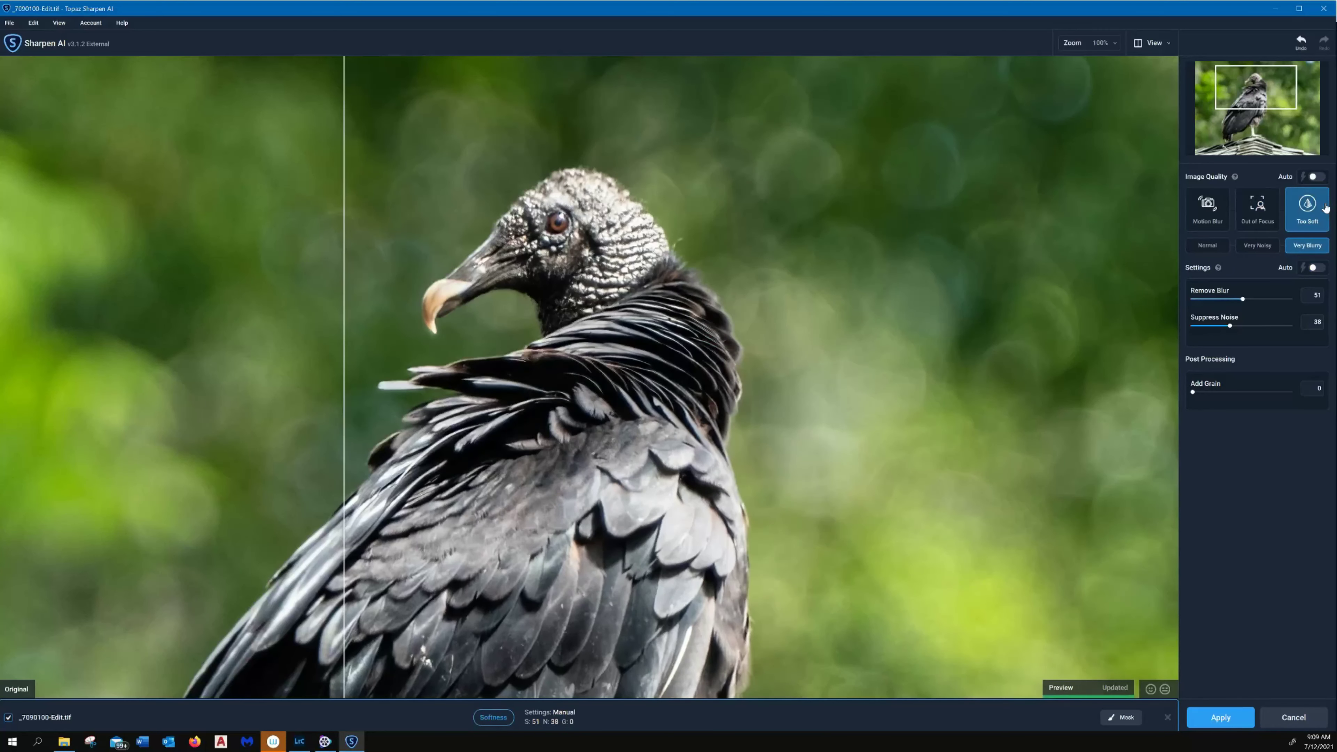
left_click(1270, 215)
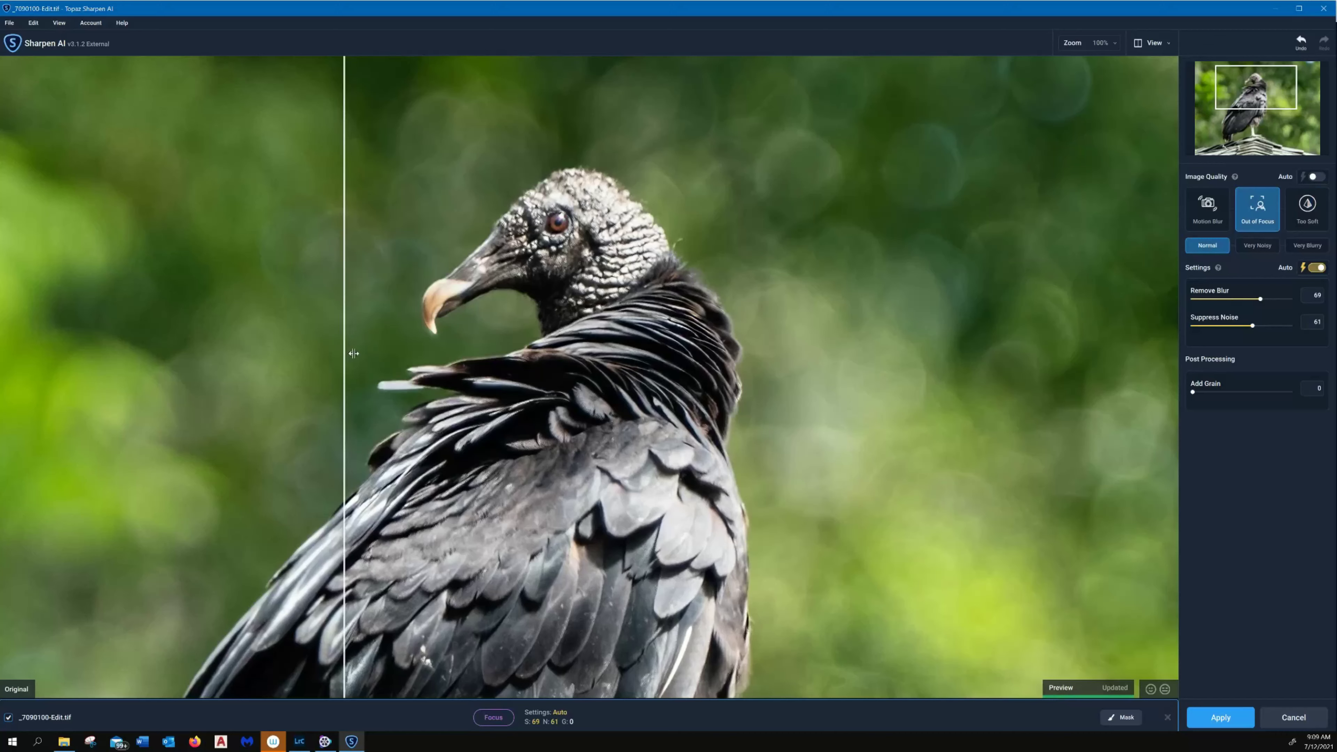
Step: Compare the Out of Focus preview with the original across the vulture's body and wing feathers, and apply the sharpening
left_click_drag(342, 369, 290, 464)
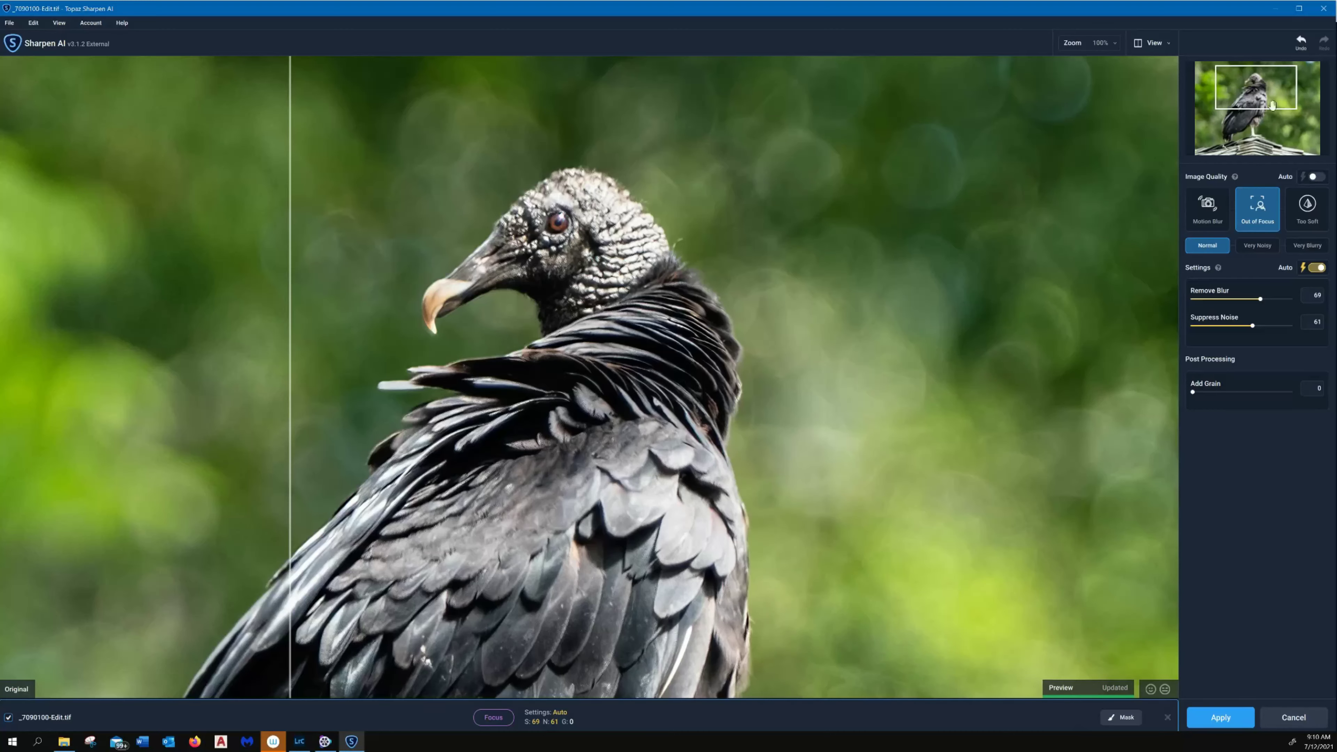
left_click_drag(1264, 94, 1242, 110)
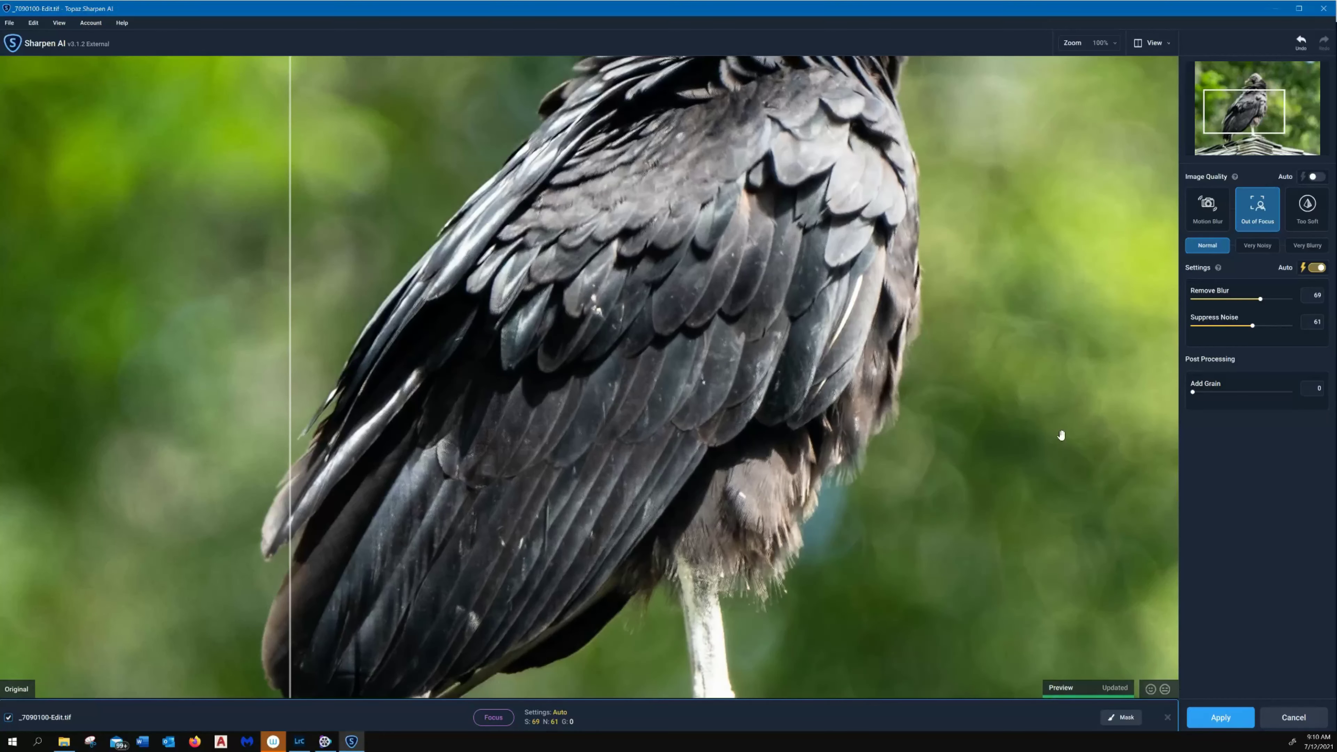
left_click(289, 300)
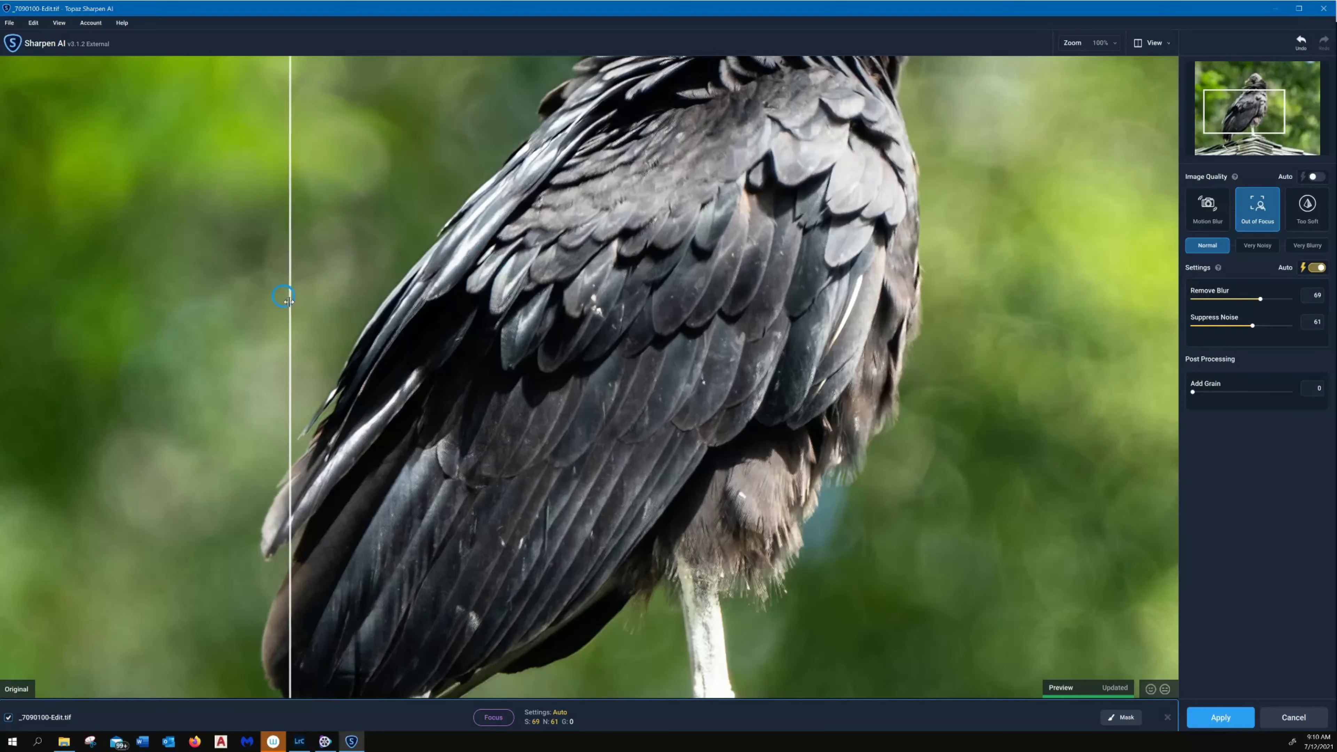
left_click_drag(288, 301, 917, 413)
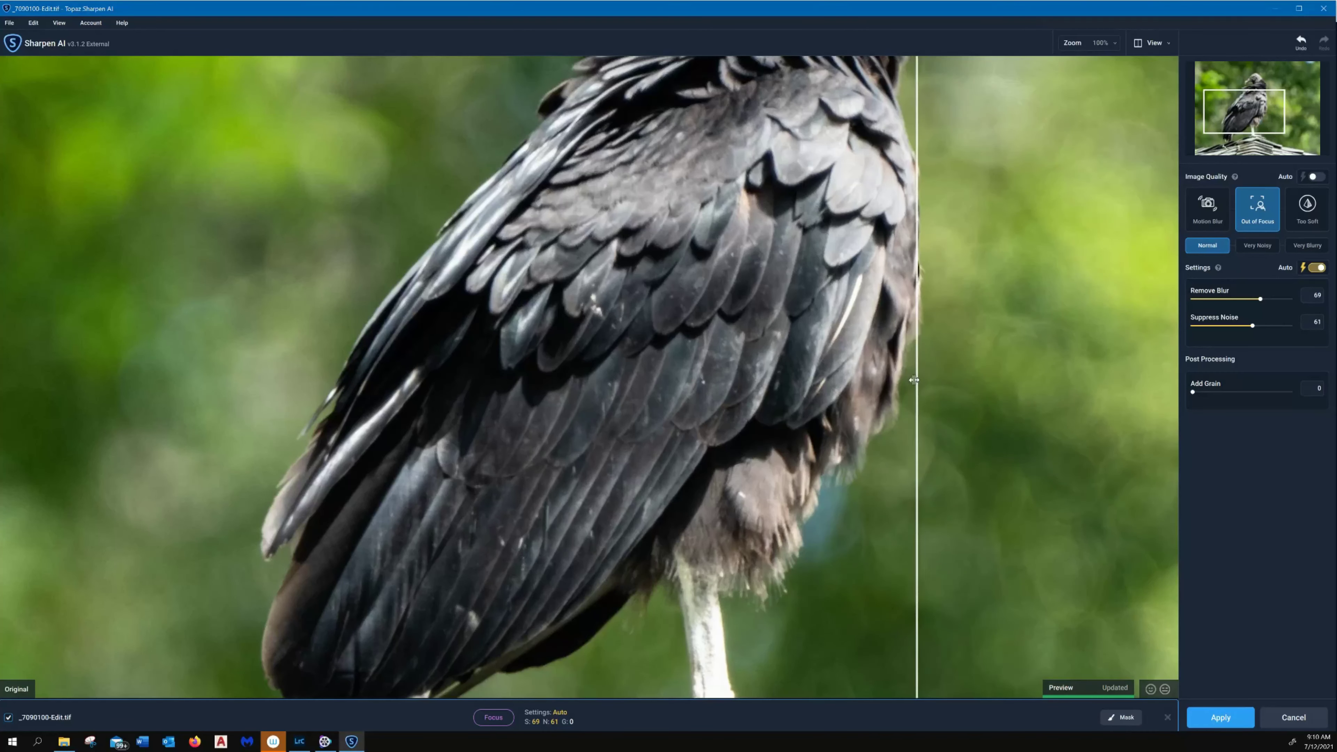
left_click_drag(914, 380, 506, 437)
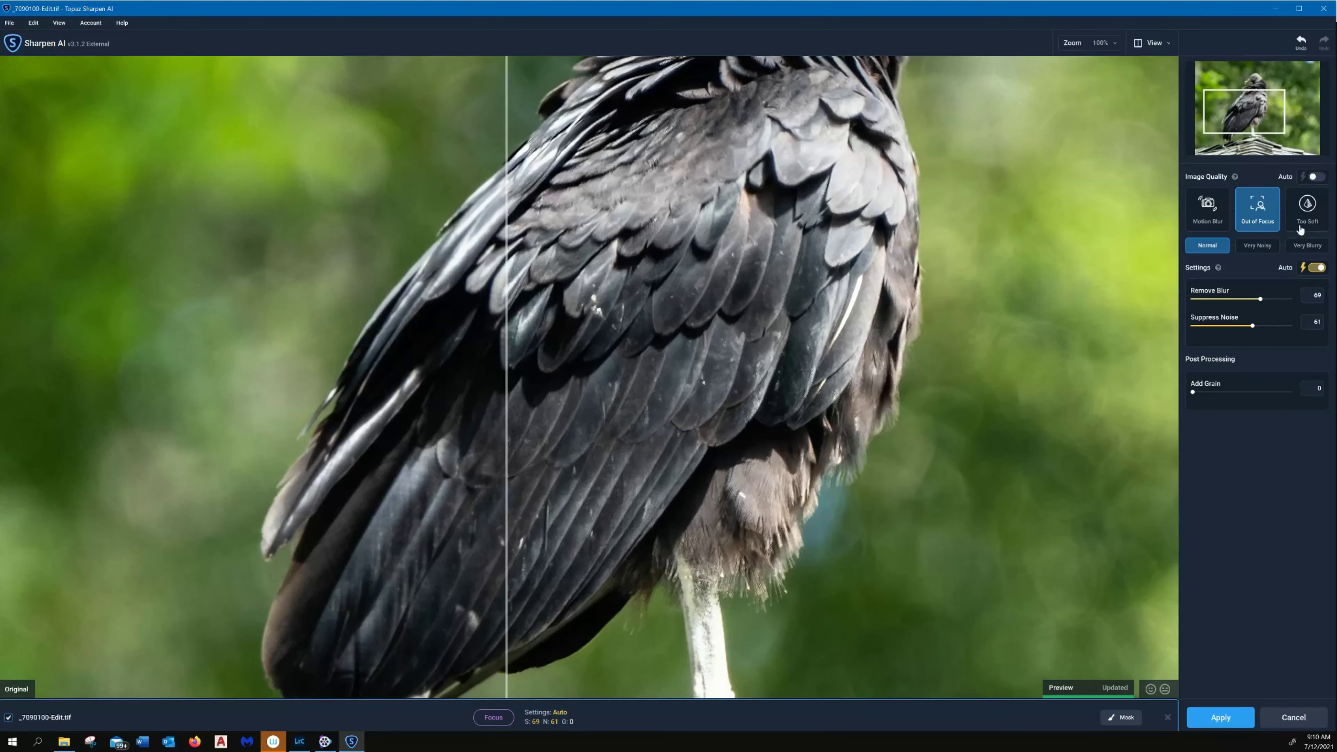
left_click(1215, 719)
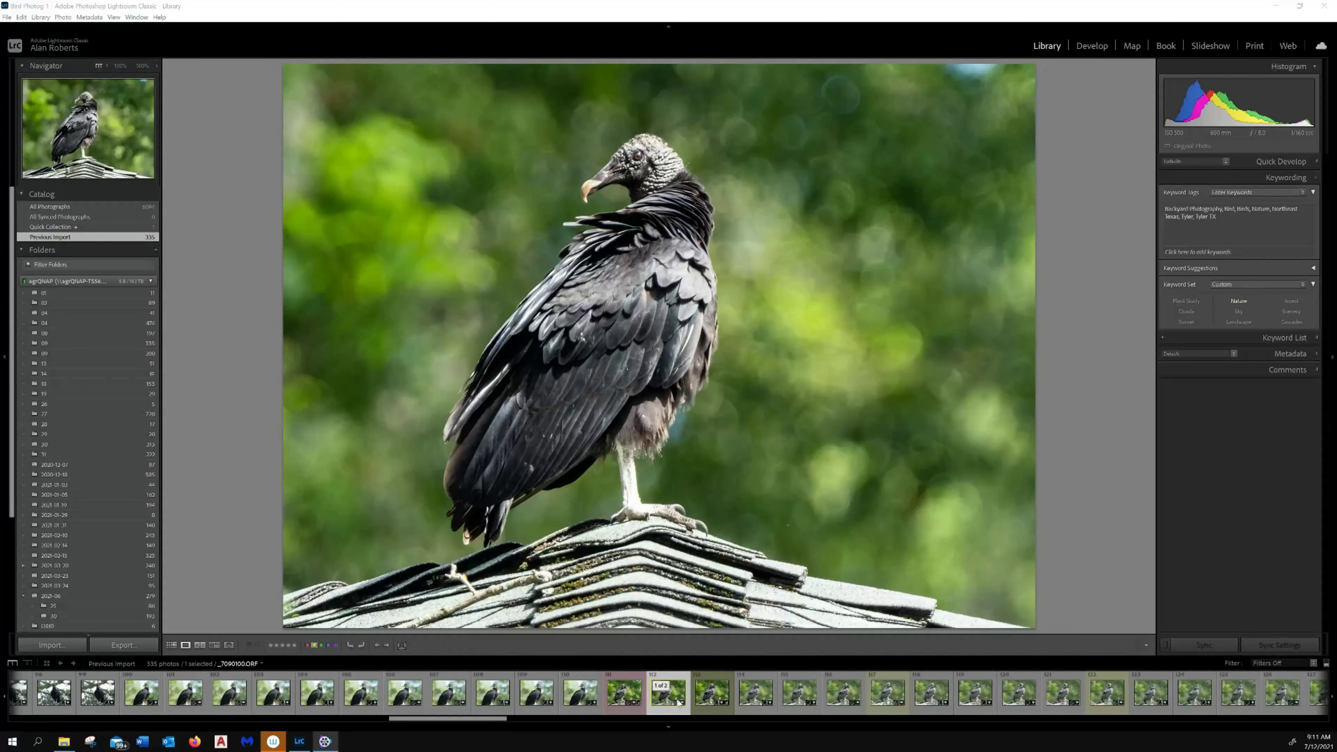
Step: Alternate between the original _7090100.ORF and the sharpened _7090100-Edit.tif in Lightroom Classic to compare them
left_click(720, 701)
left_click(720, 700)
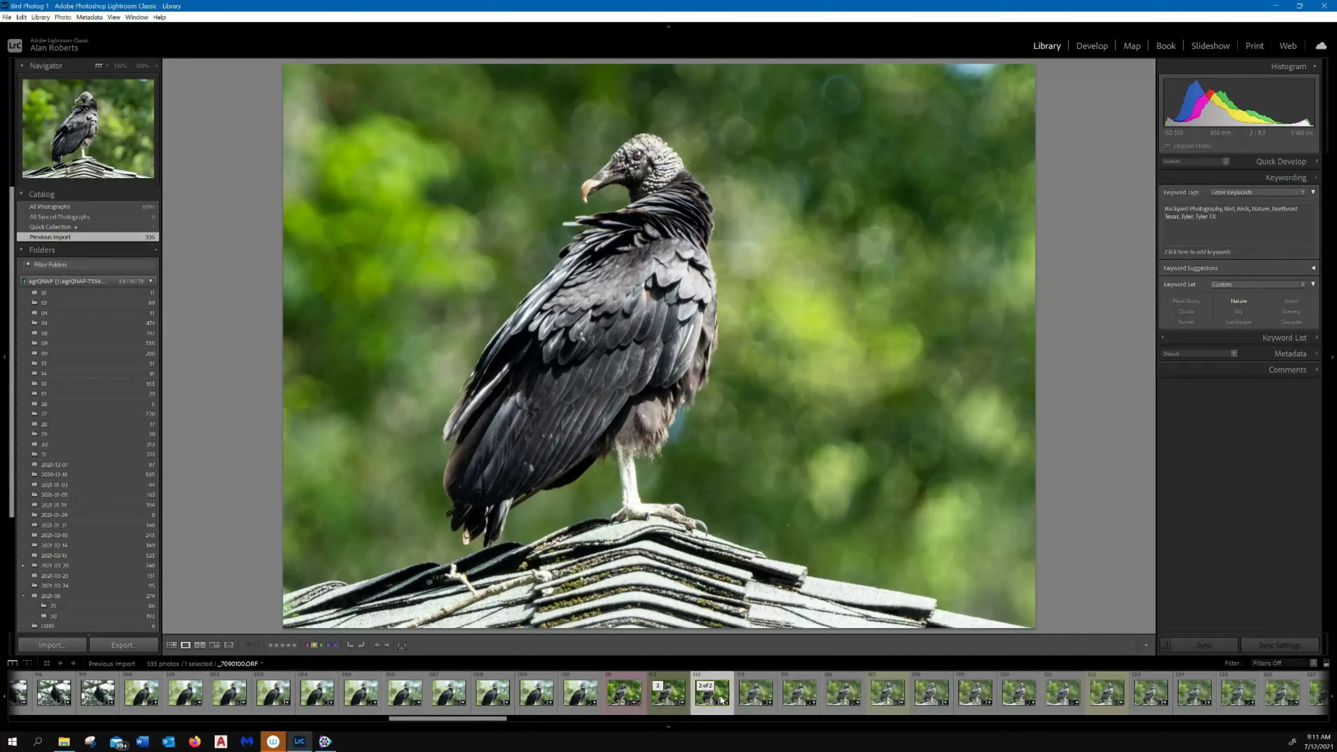
left_click(678, 699)
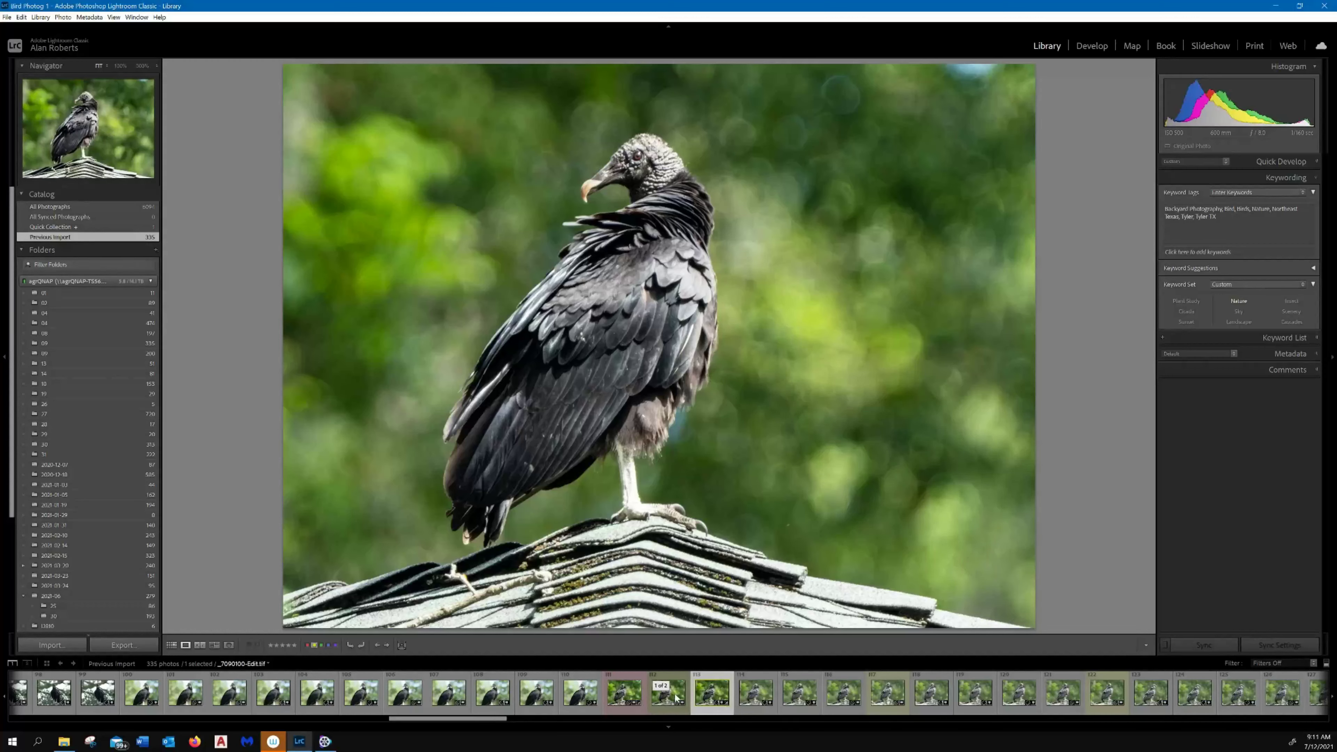
left_click(706, 701)
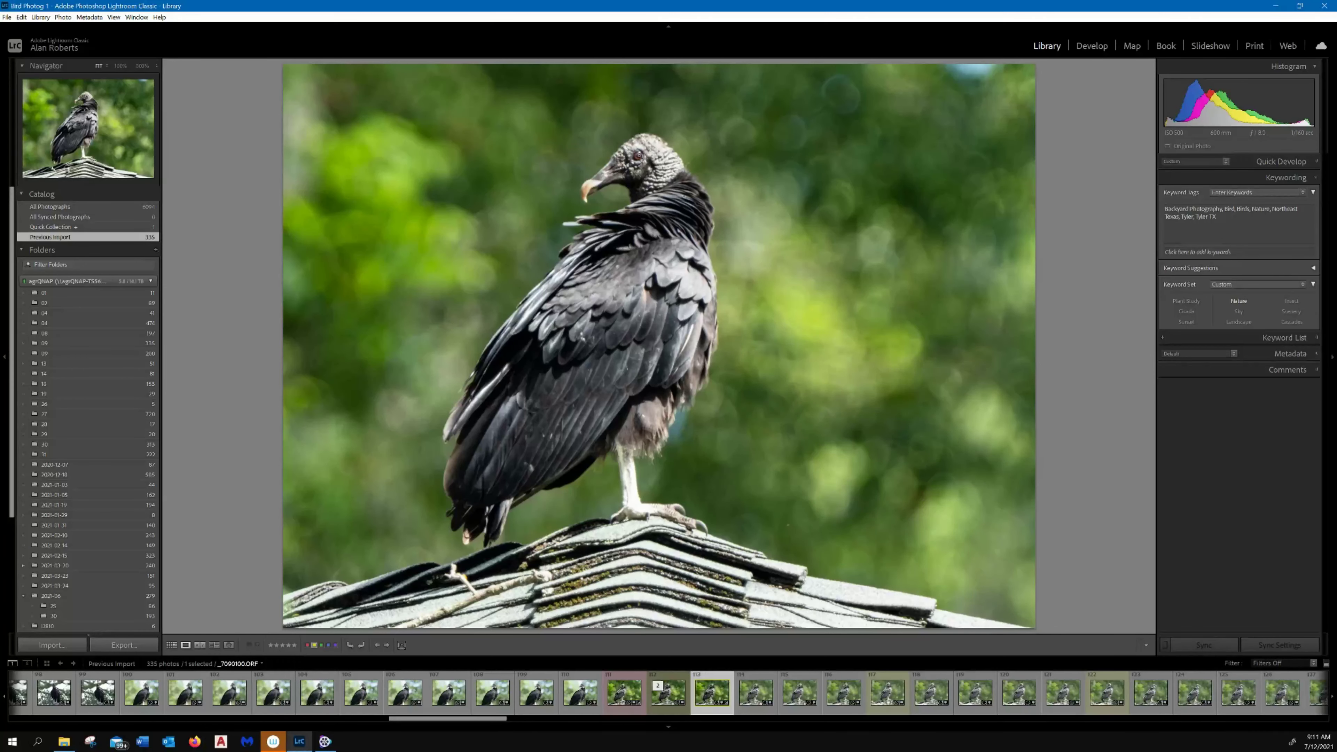
Step: Give the sharpened _7090100-Edit.tif a purple colour label and a four-star rating
left_click(677, 699)
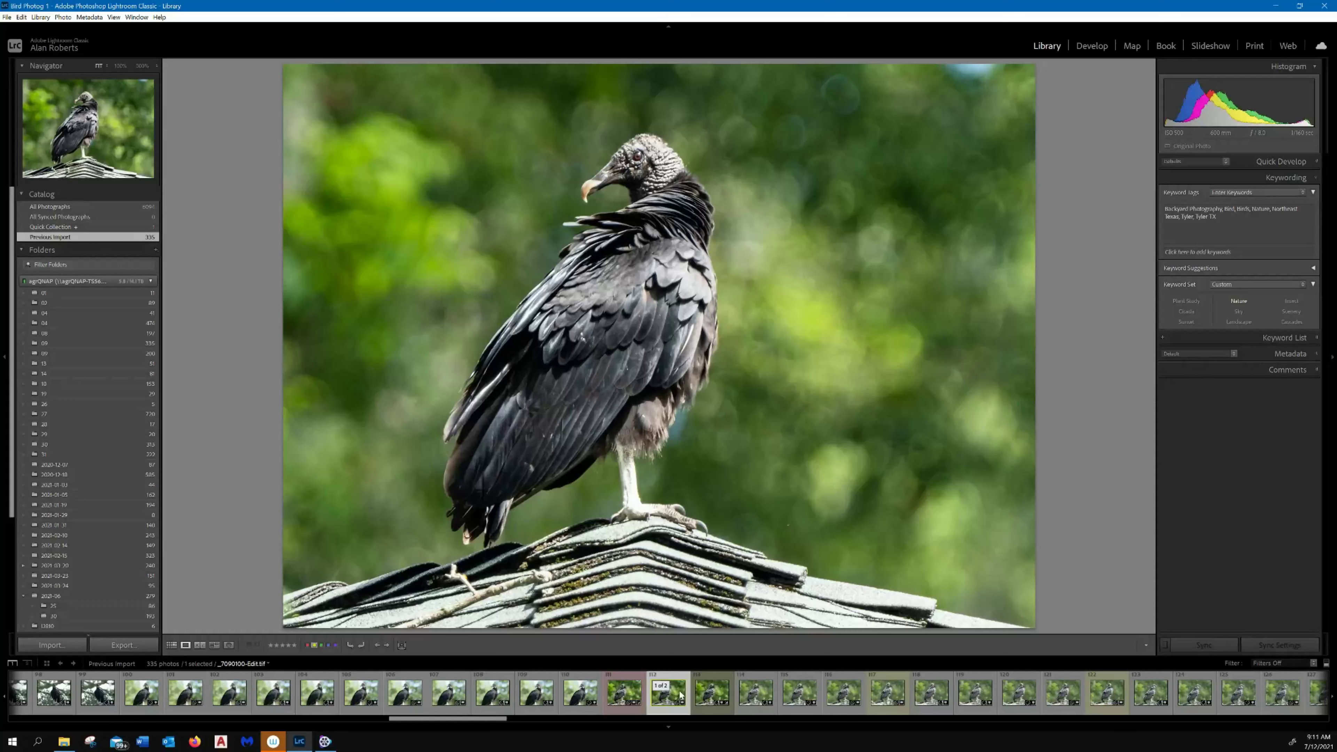
left_click(335, 645)
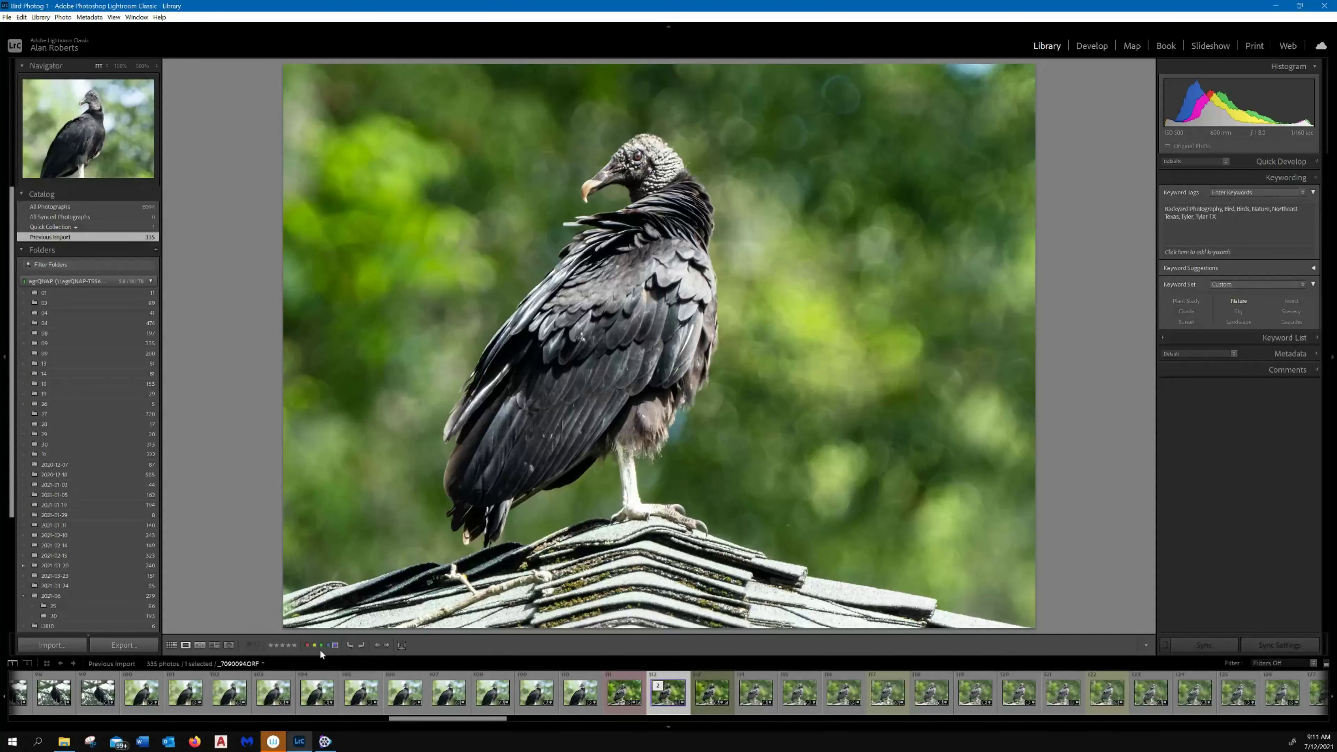
left_click(287, 645)
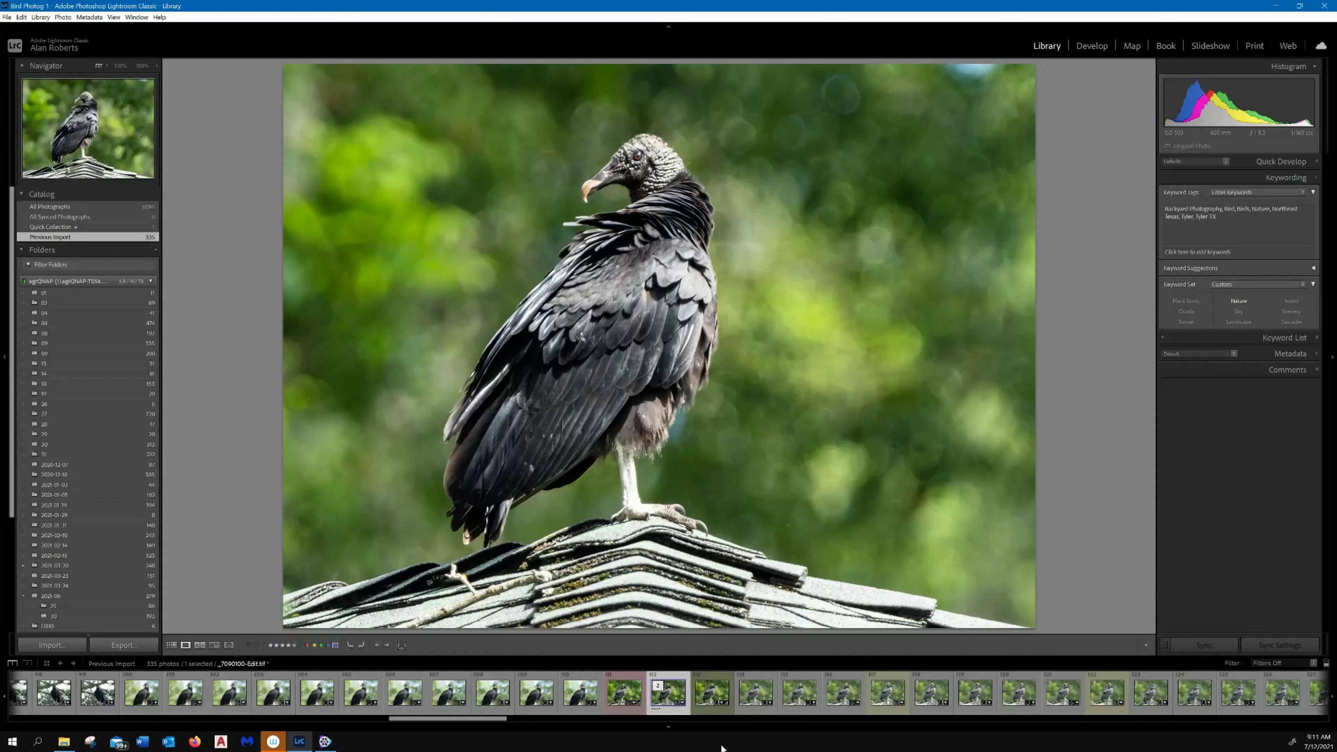
Step: Add the keyword Topaz Sharpen to the sharpened vulture photo
left_click(1238, 217)
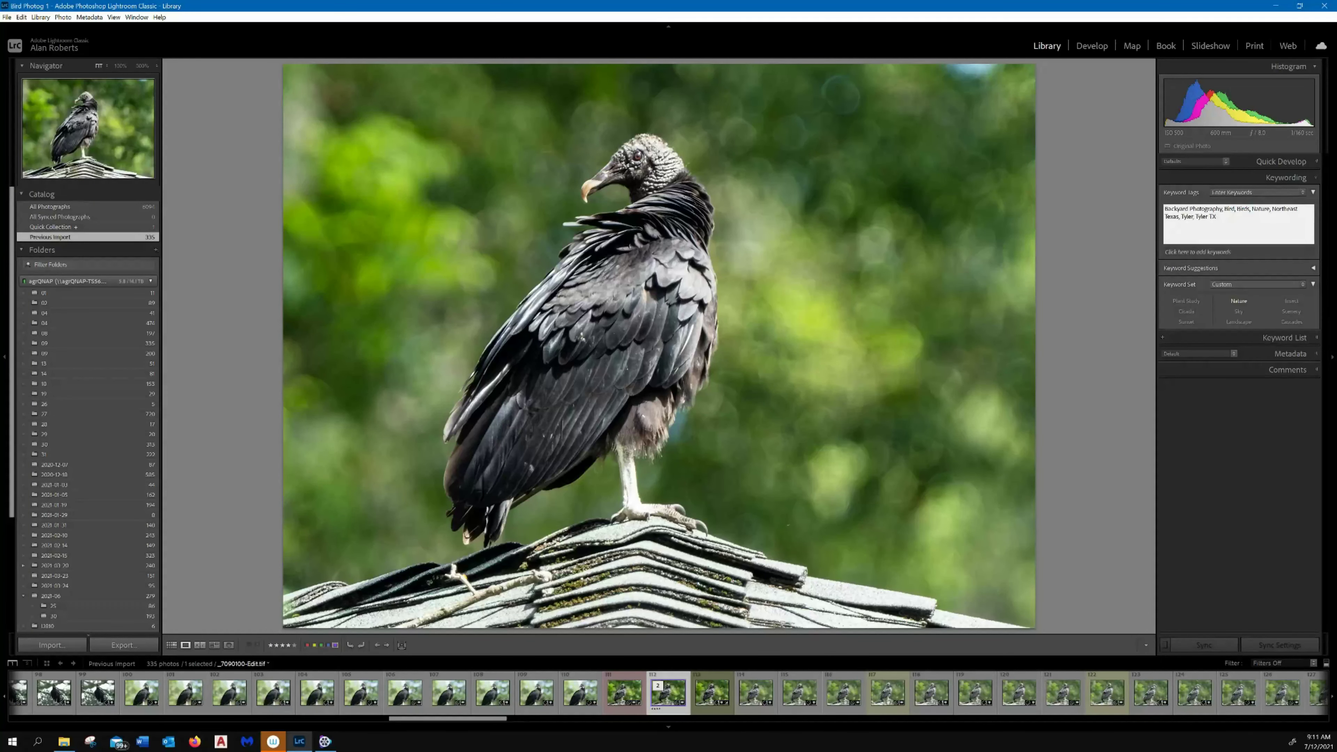
type("Topa")
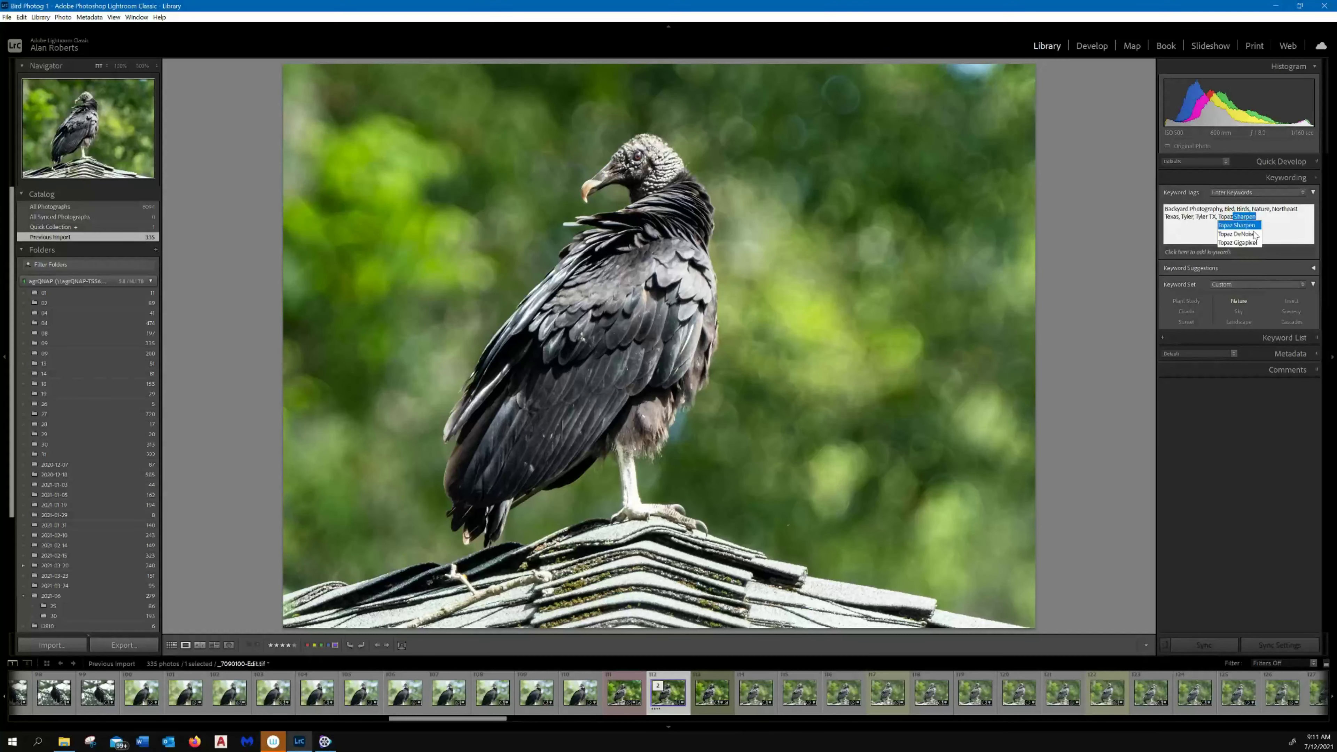
type("z")
key("Return")
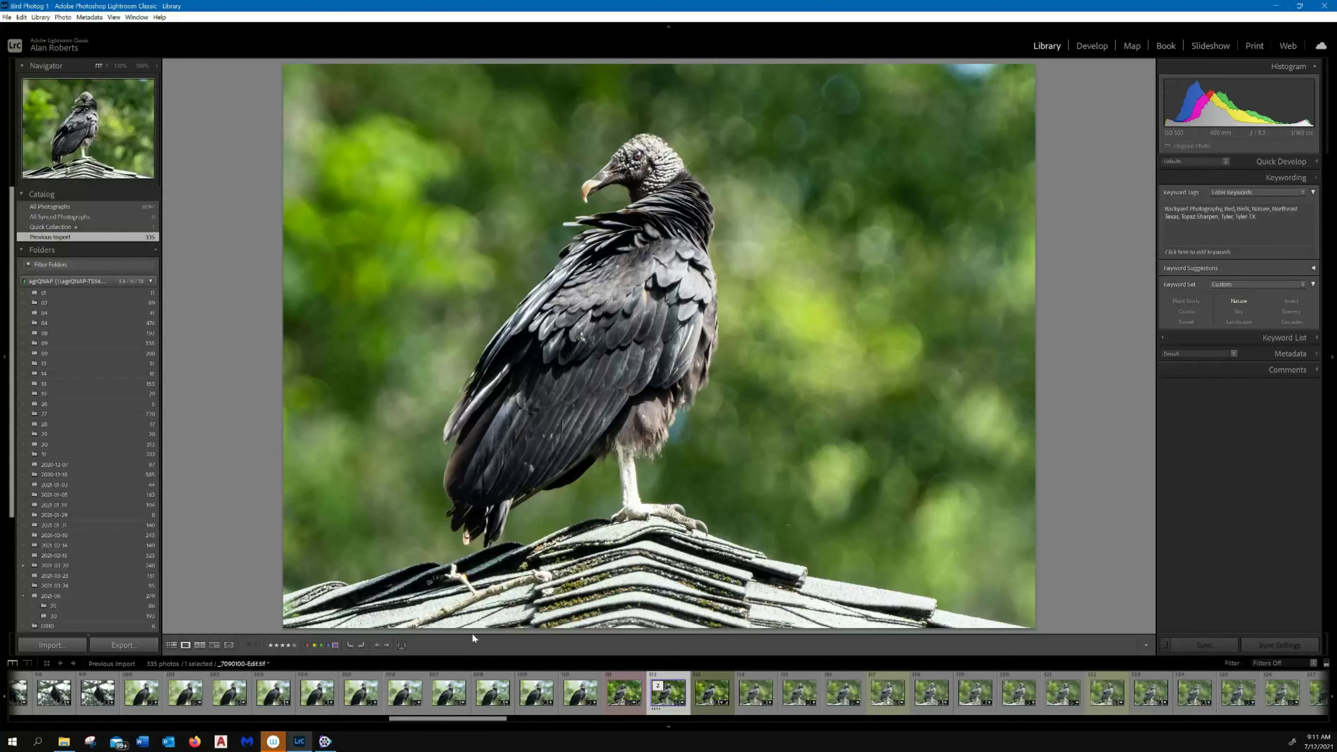
Step: Compare the original raw photo and the sharpened TIFF side by side at 100% on the vulture's head and upper feathers
left_click(717, 683)
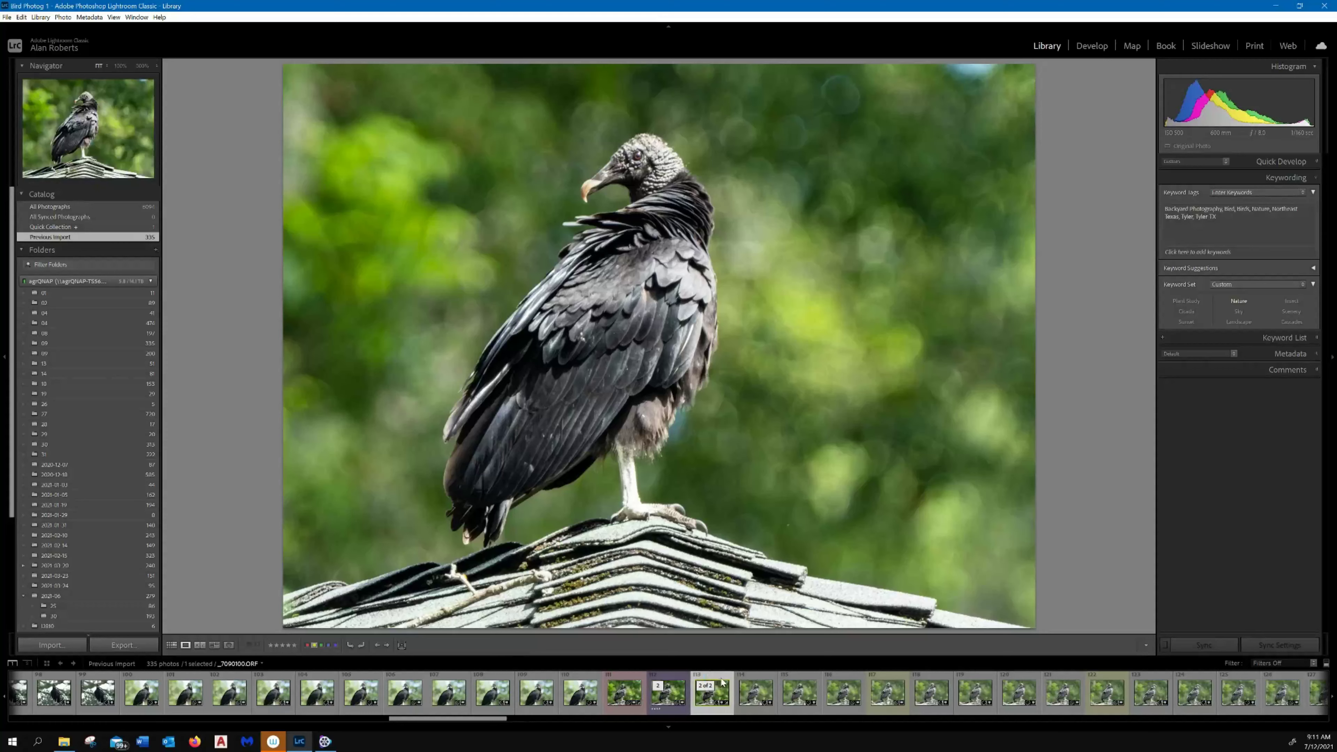
left_click(667, 692, "ctrl")
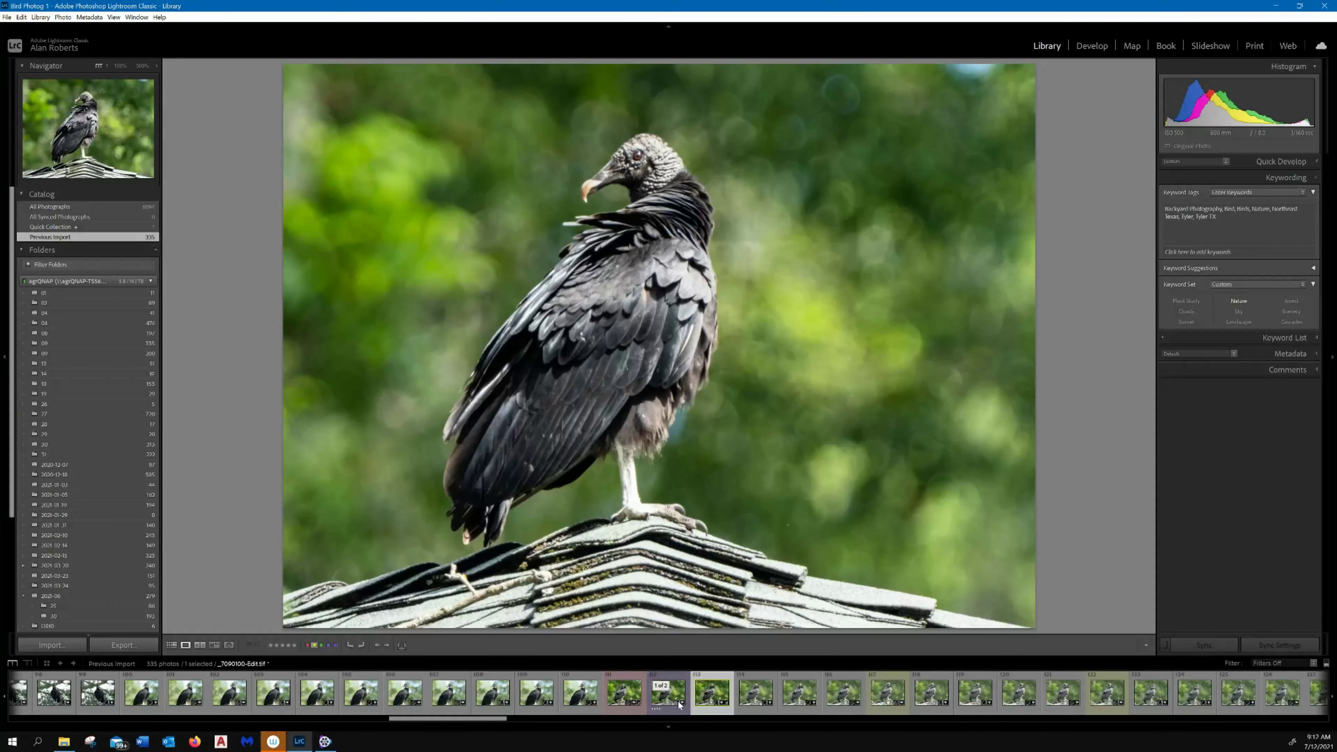
left_click(199, 644)
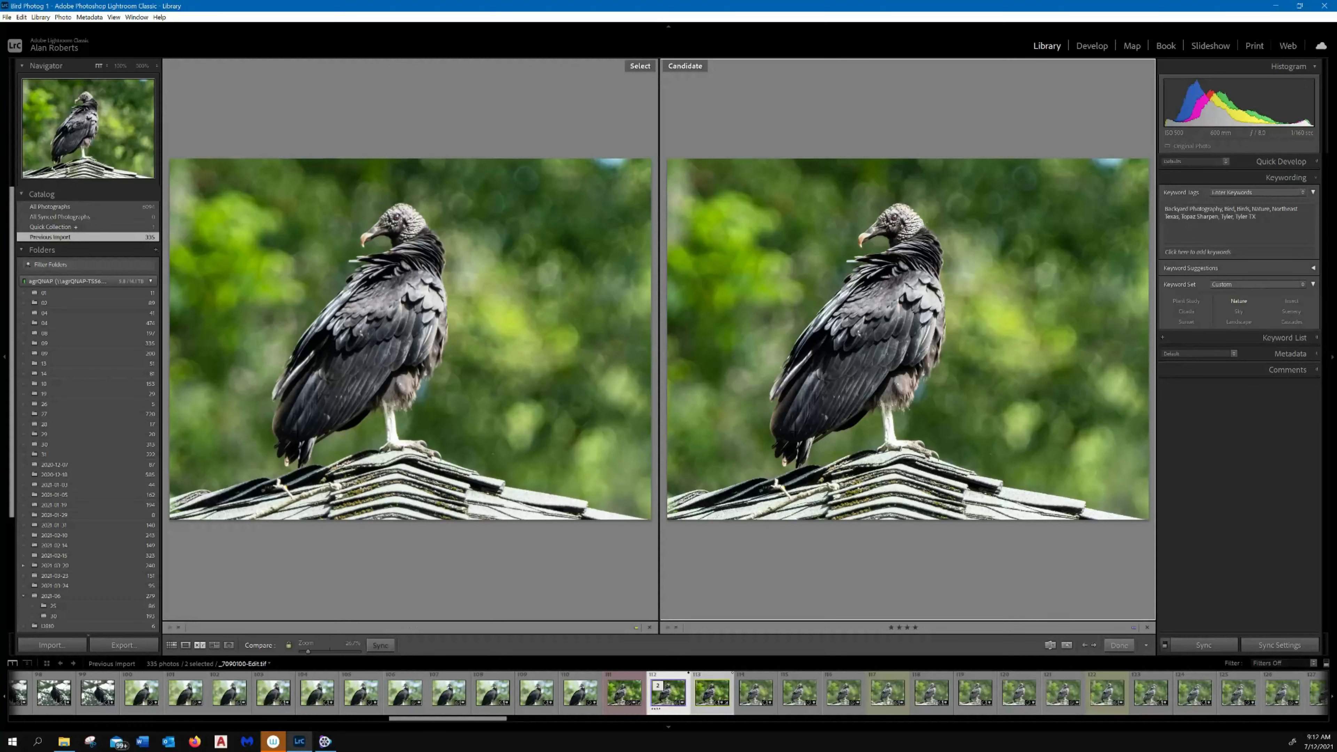
left_click(896, 221)
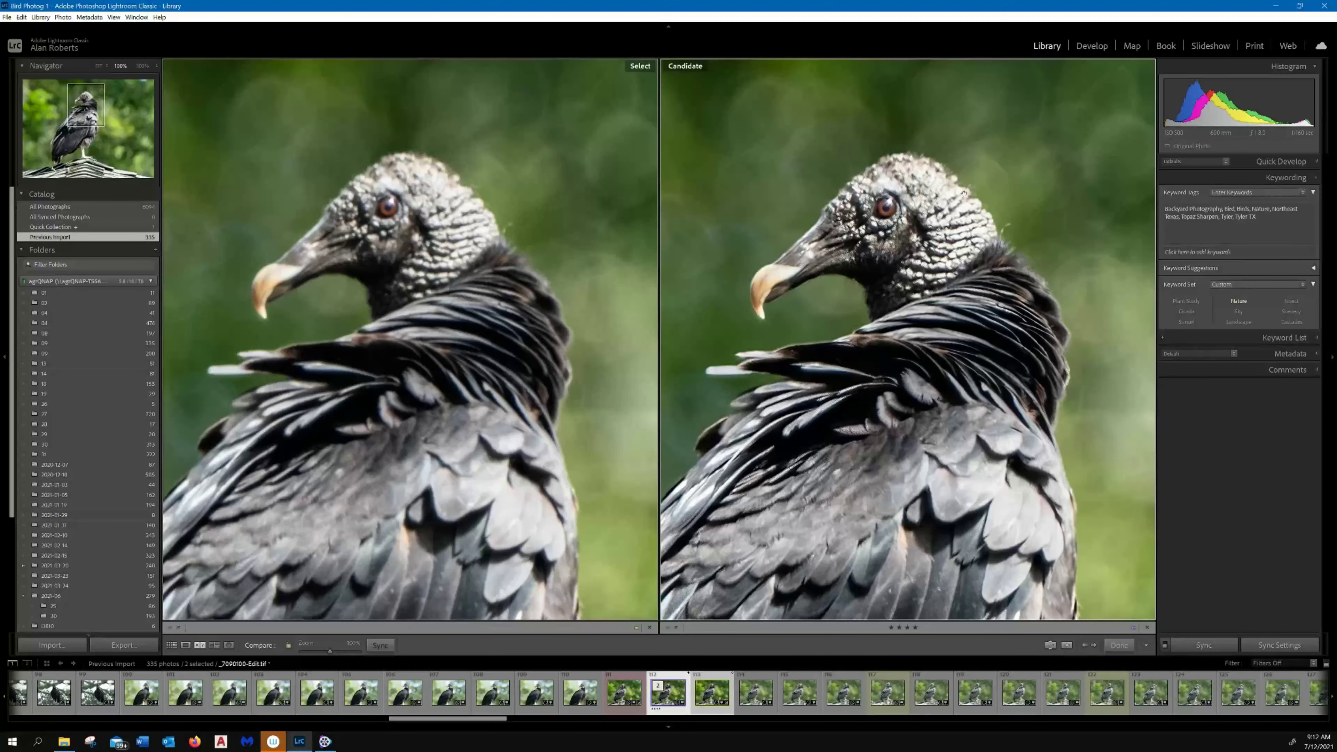
left_click_drag(481, 296, 494, 258)
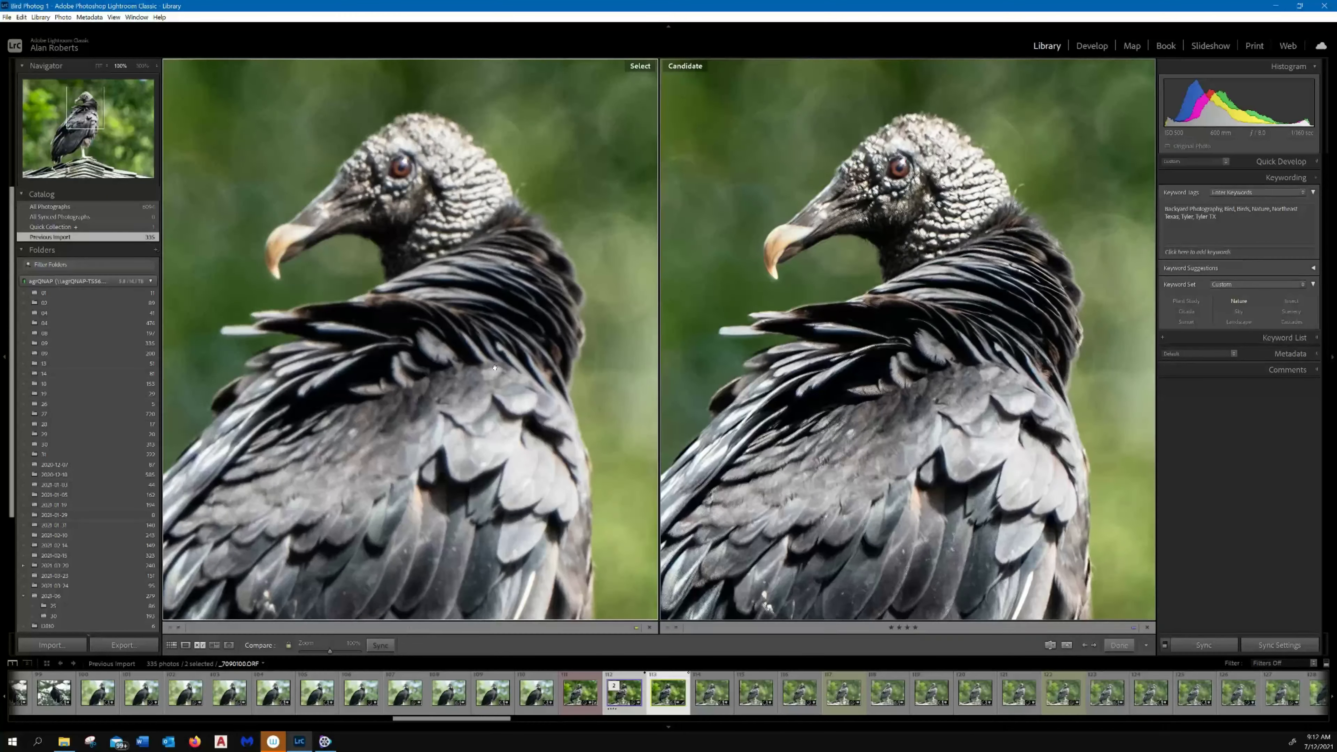